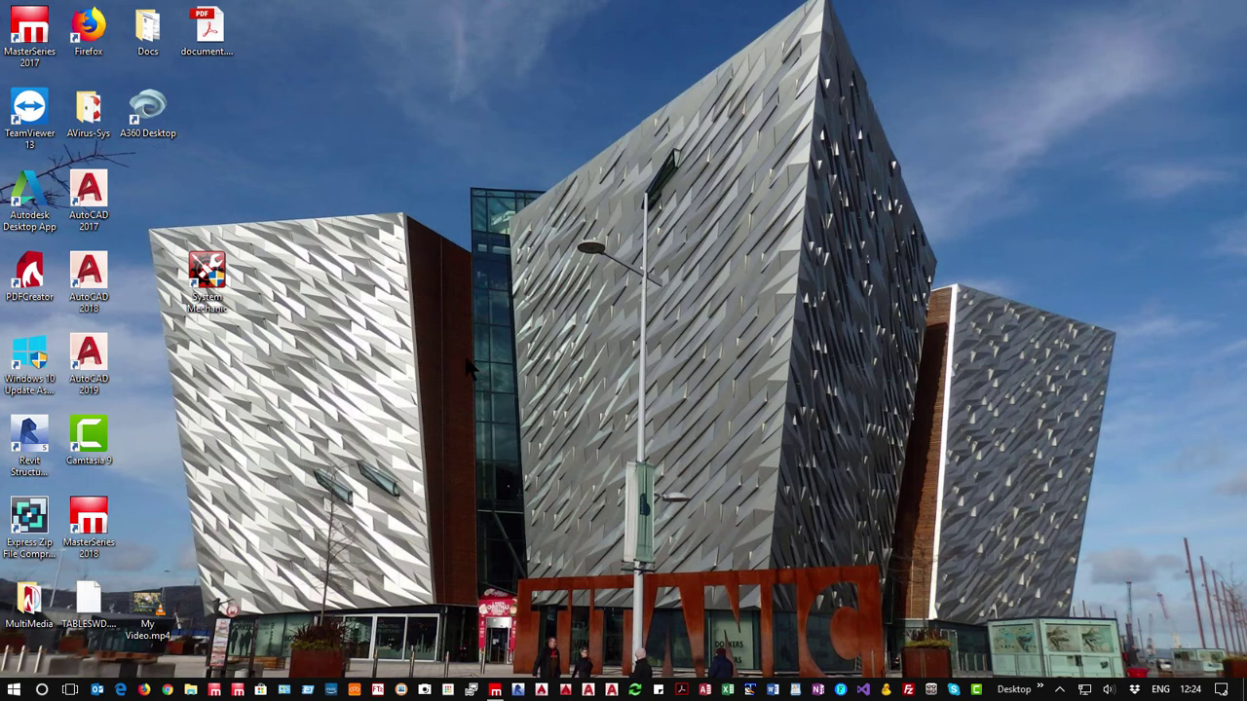
# - Launch MasterSeries 2018 and start the free trial session
pyautogui.click(14, 689)
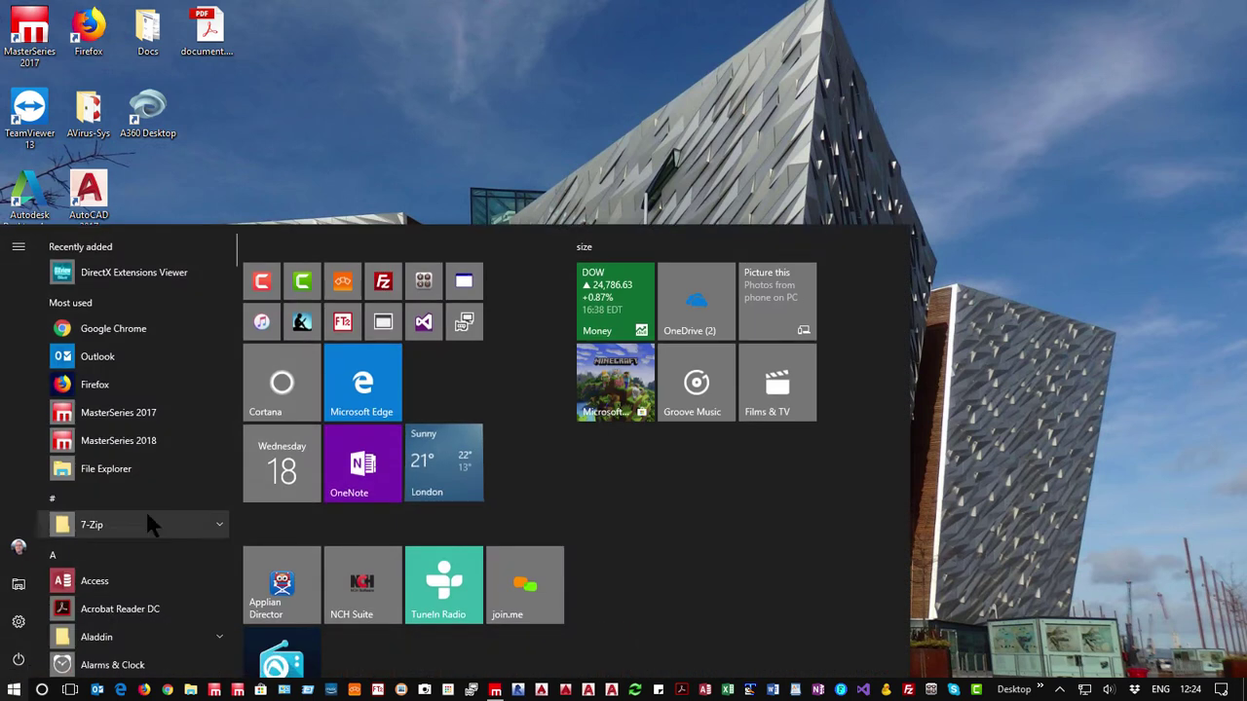
pyautogui.click(118, 440)
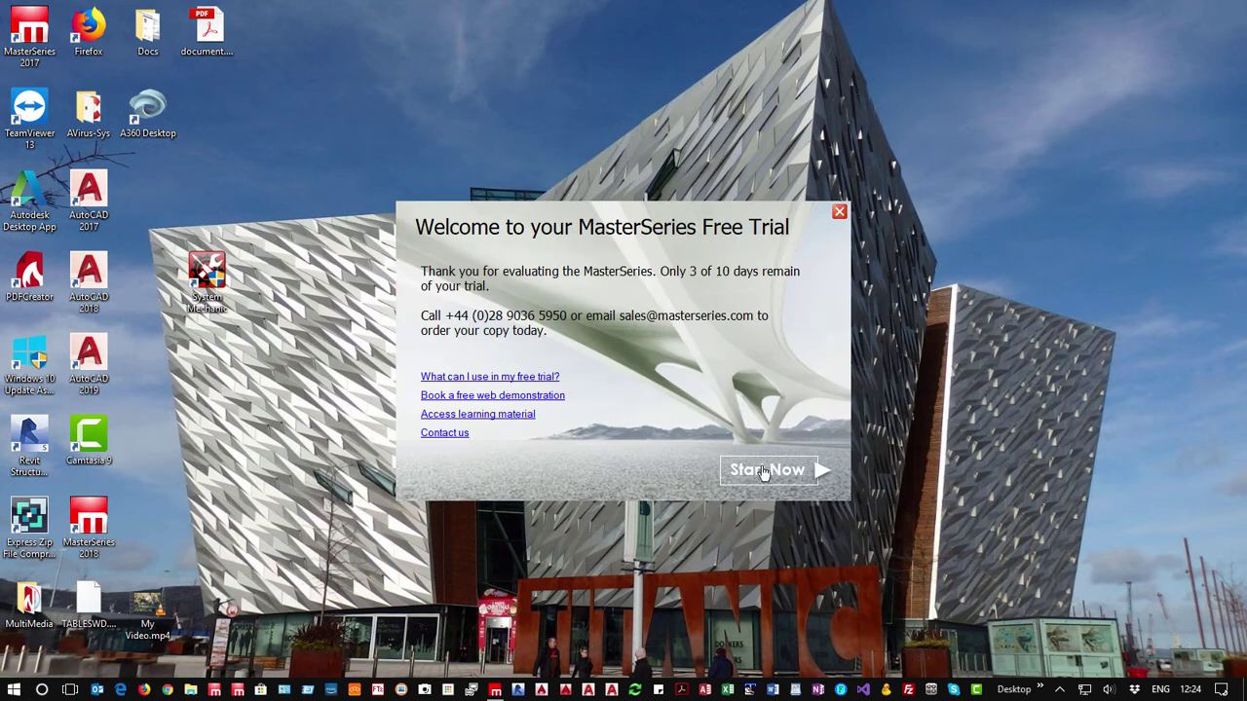
pyautogui.click(768, 473)
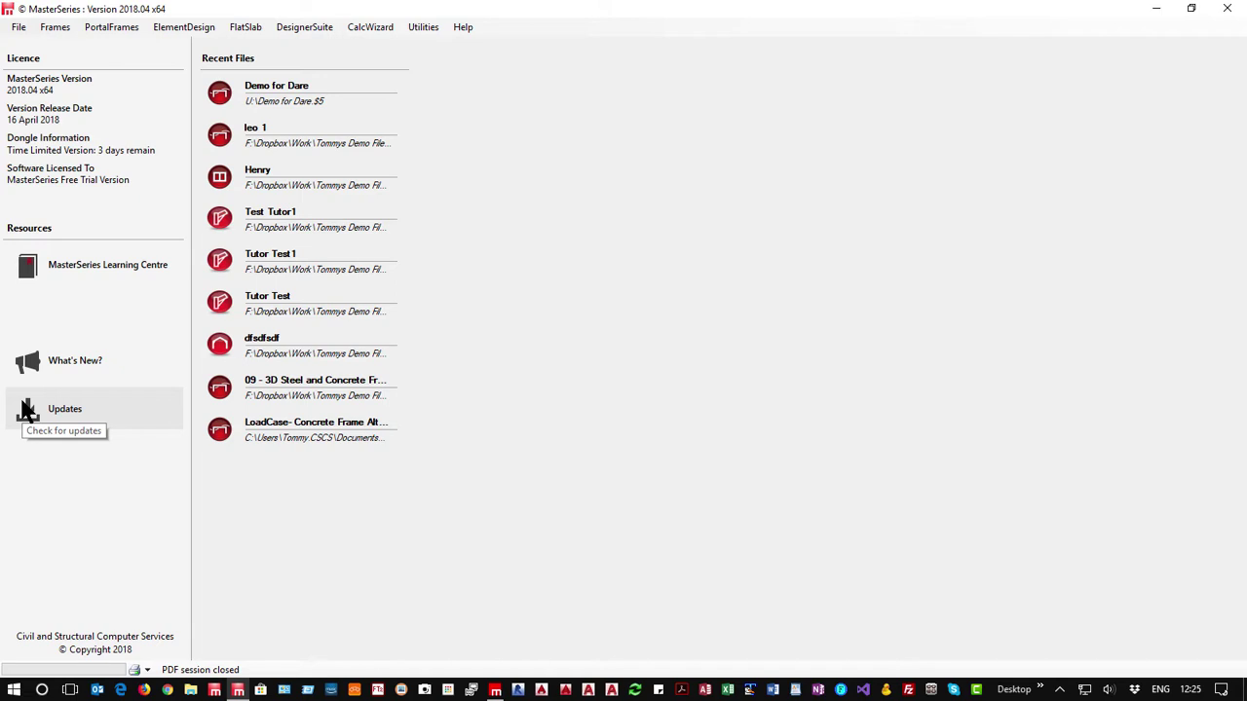
# - Open the MasterSeries Learning Centre in the browser and look through the current video guides and their categories
pyautogui.click(101, 271)
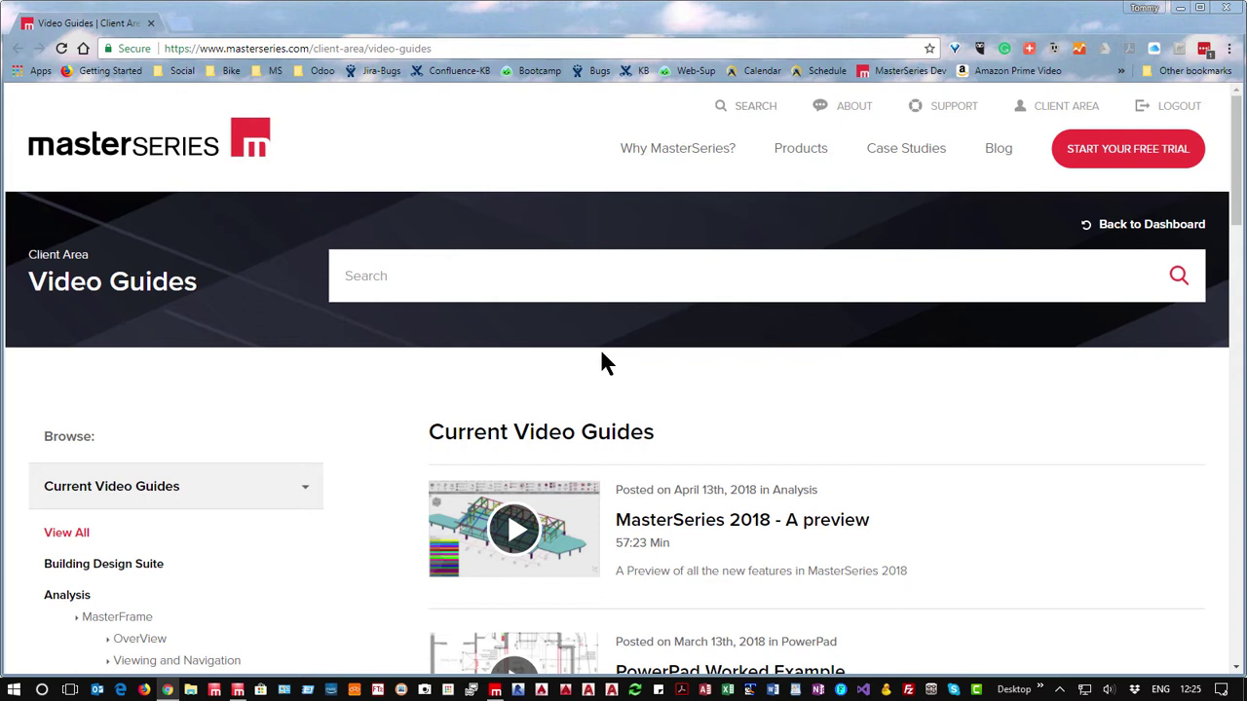
pyautogui.scroll(-7, 360, 415)
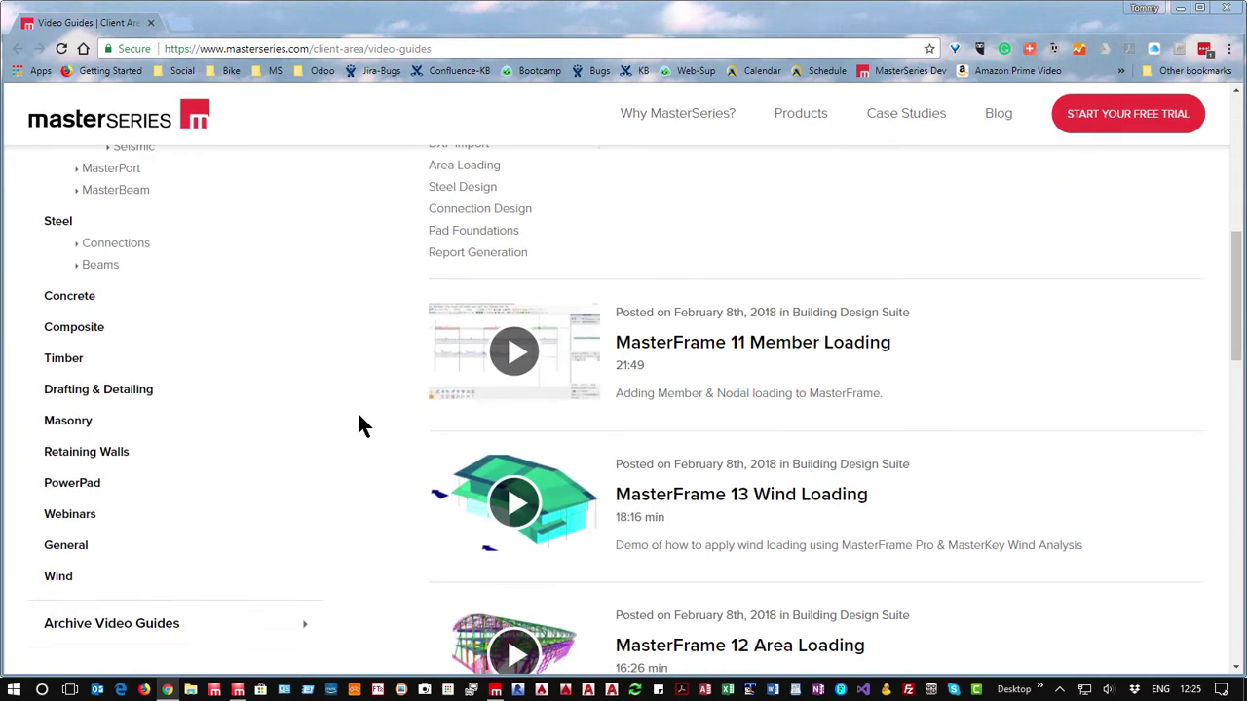
pyautogui.scroll(7, 358, 415)
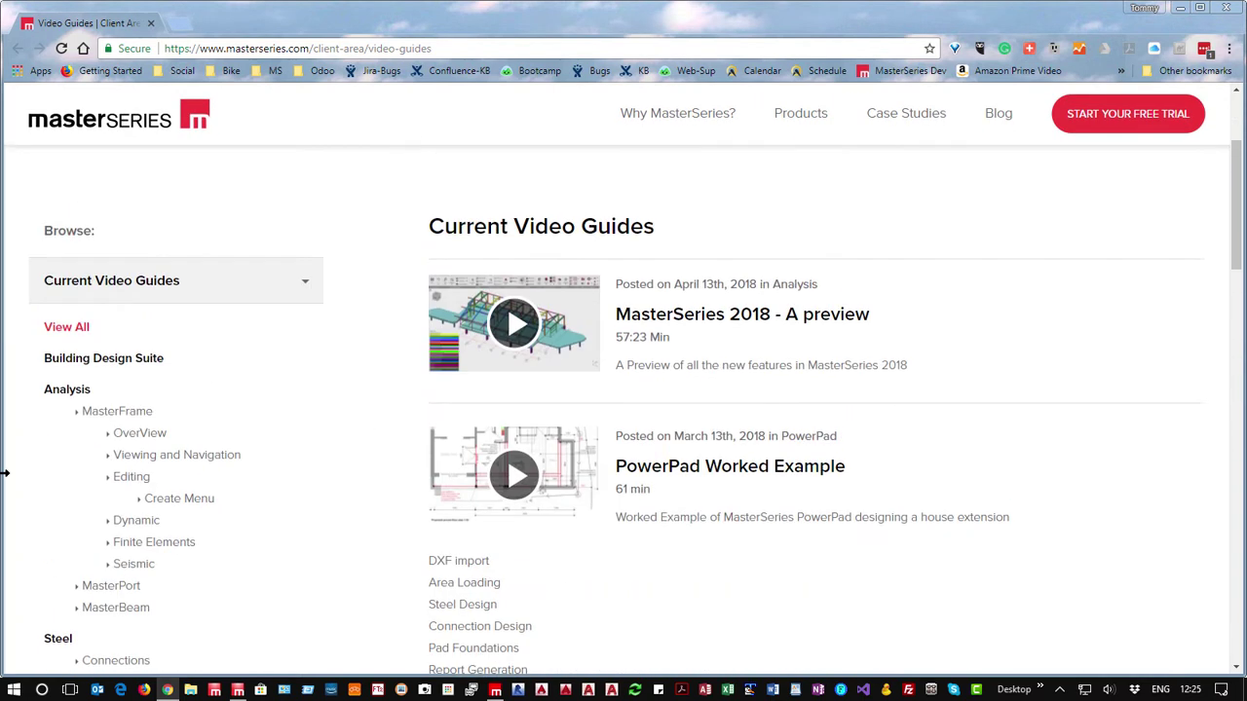
pyautogui.scroll(-5, 134, 404)
pyautogui.scroll(3, 282, 403)
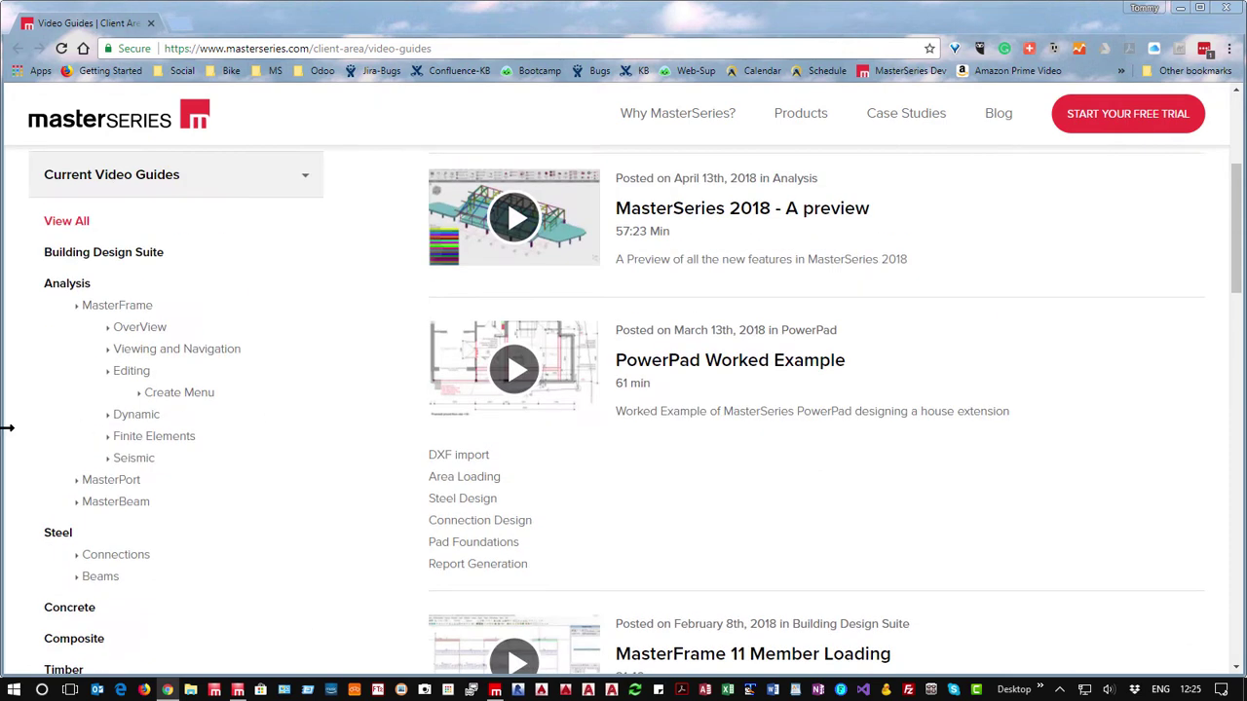
# - Filter the video guides to the MasterFrame Editing category and look through the listed videos
pyautogui.click(130, 372)
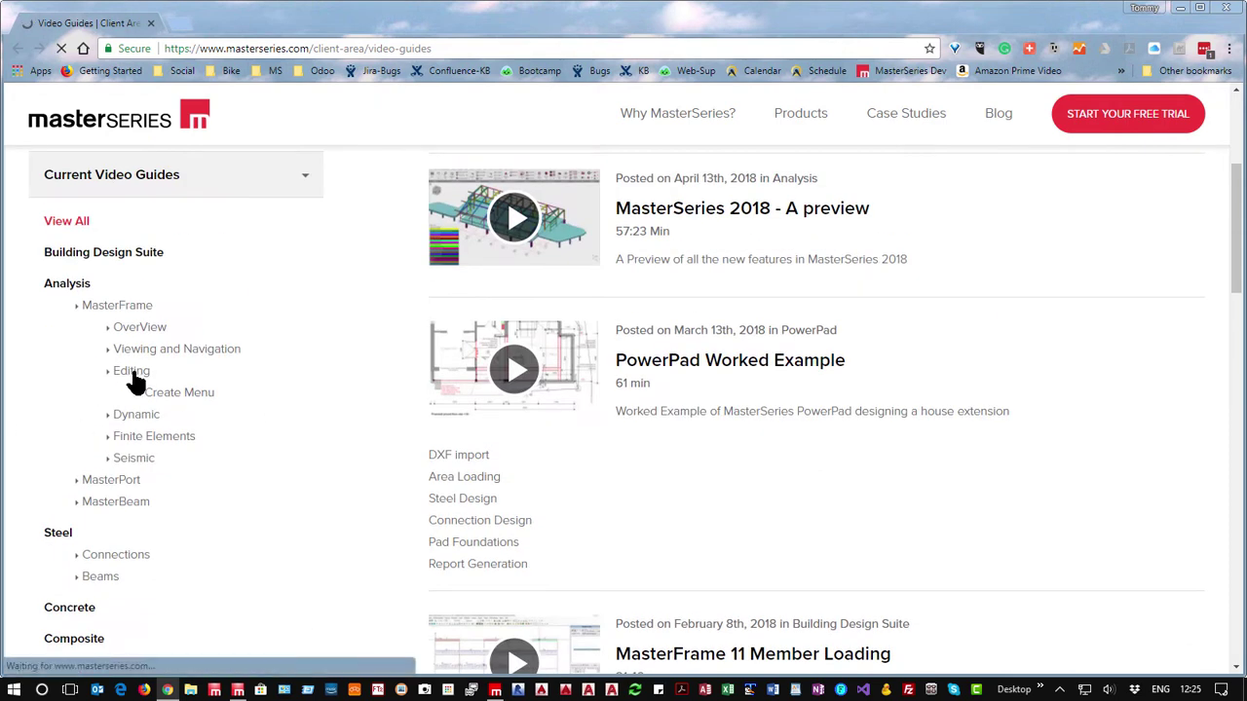
pyautogui.scroll(-7, 682, 456)
pyautogui.scroll(-3, 683, 448)
pyautogui.scroll(-2, 748, 438)
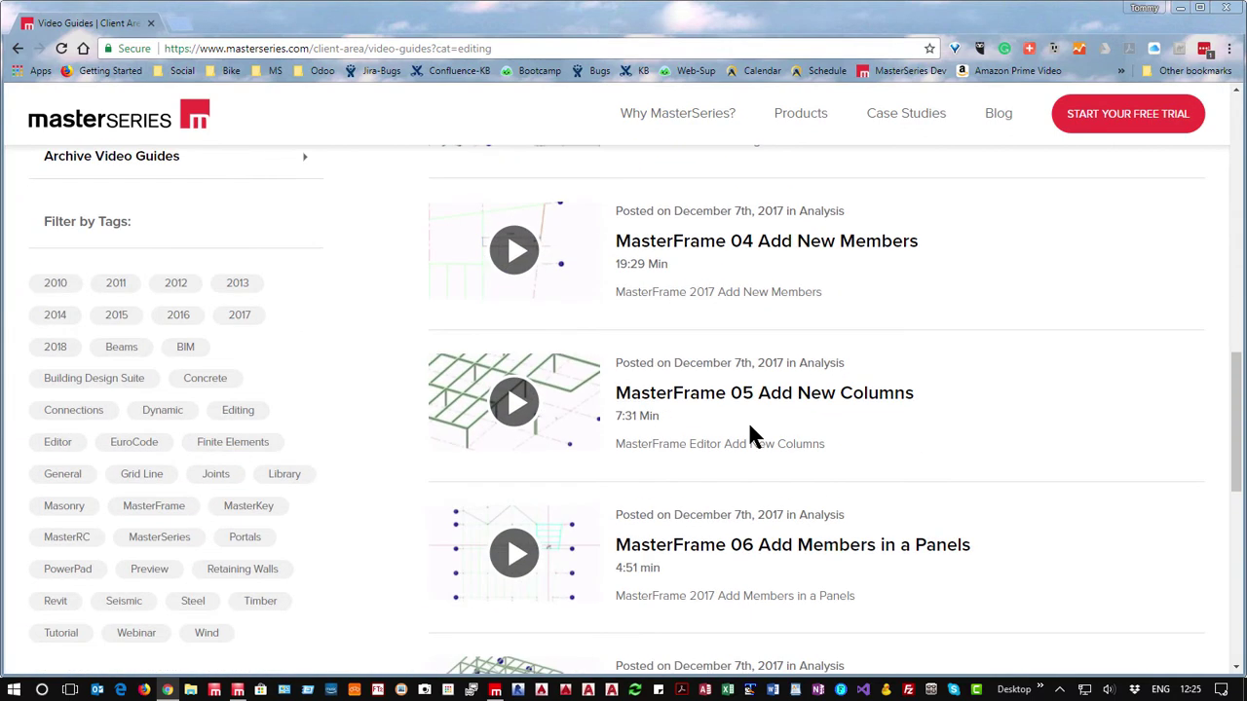
pyautogui.scroll(12, 587, 363)
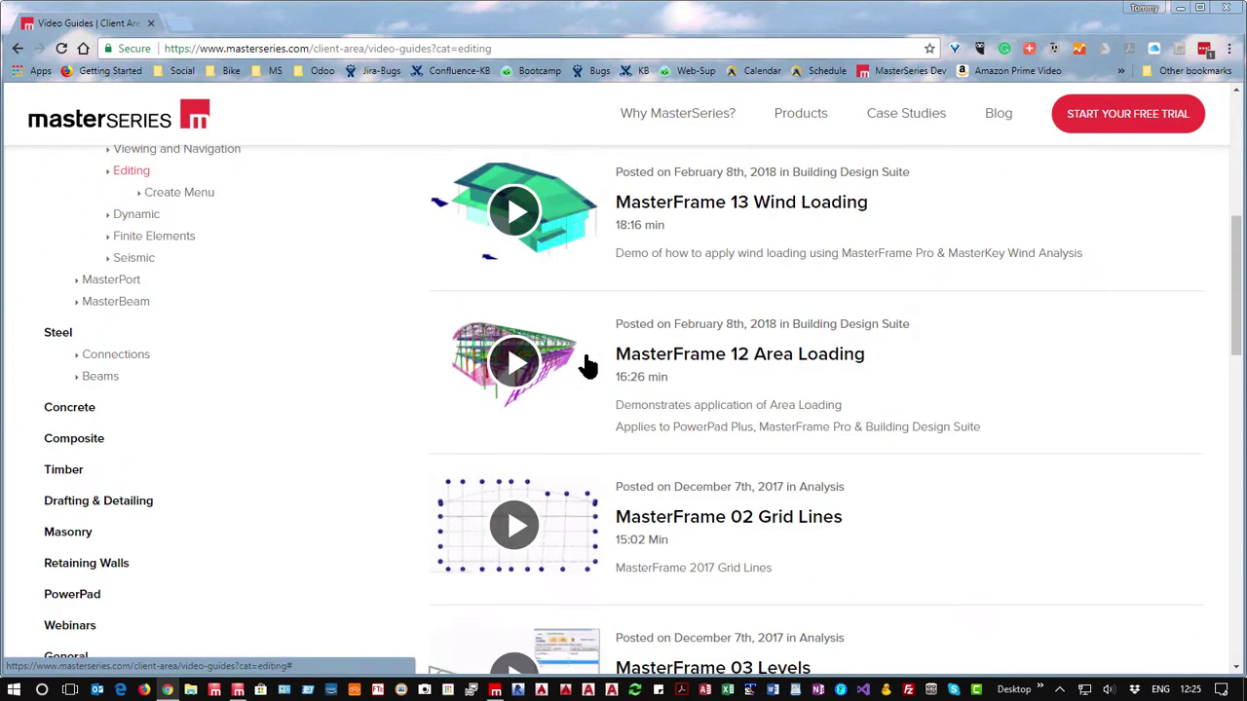
pyautogui.scroll(-2, 186, 380)
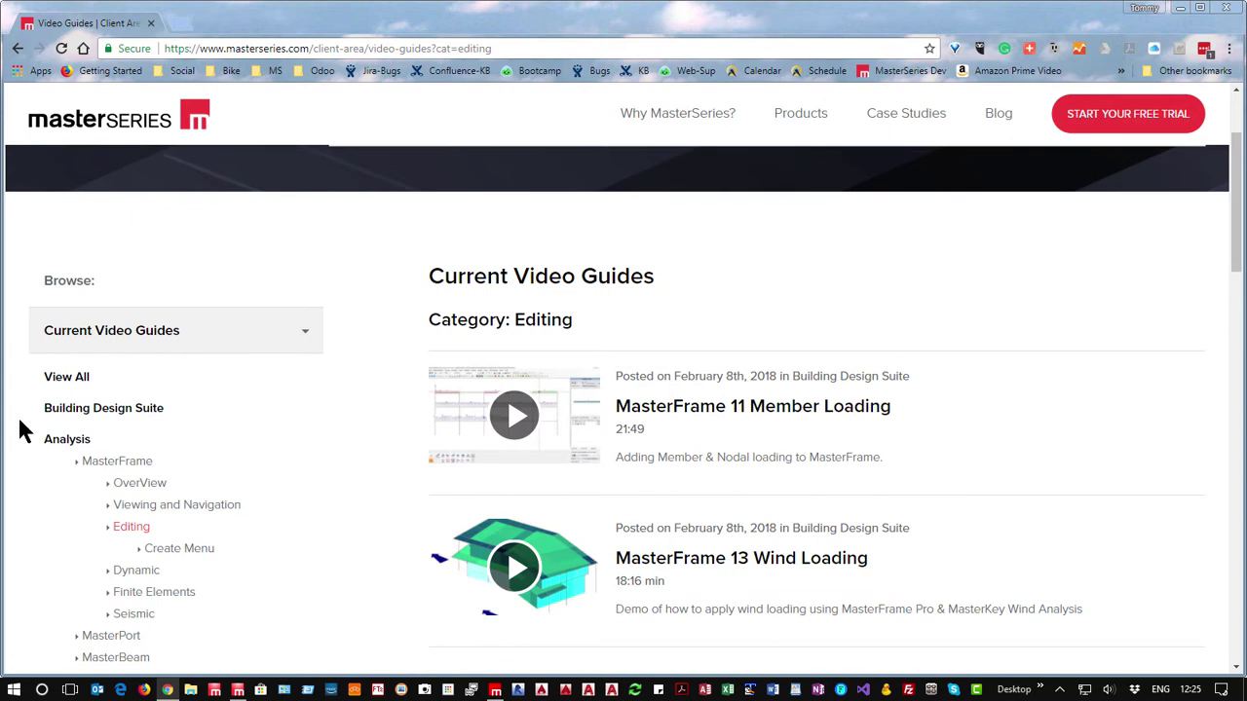
# - List all current video guides again and open the PowerPad Worked Example video
pyautogui.click(59, 382)
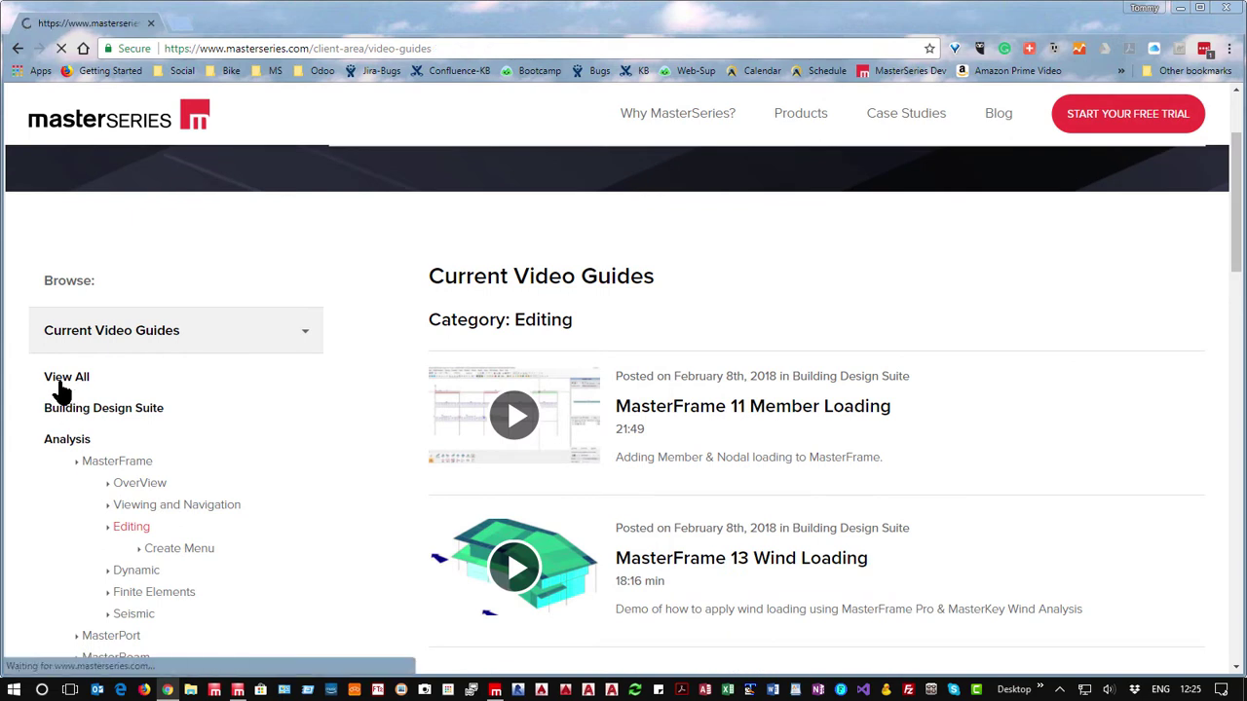
pyautogui.scroll(-3, 848, 458)
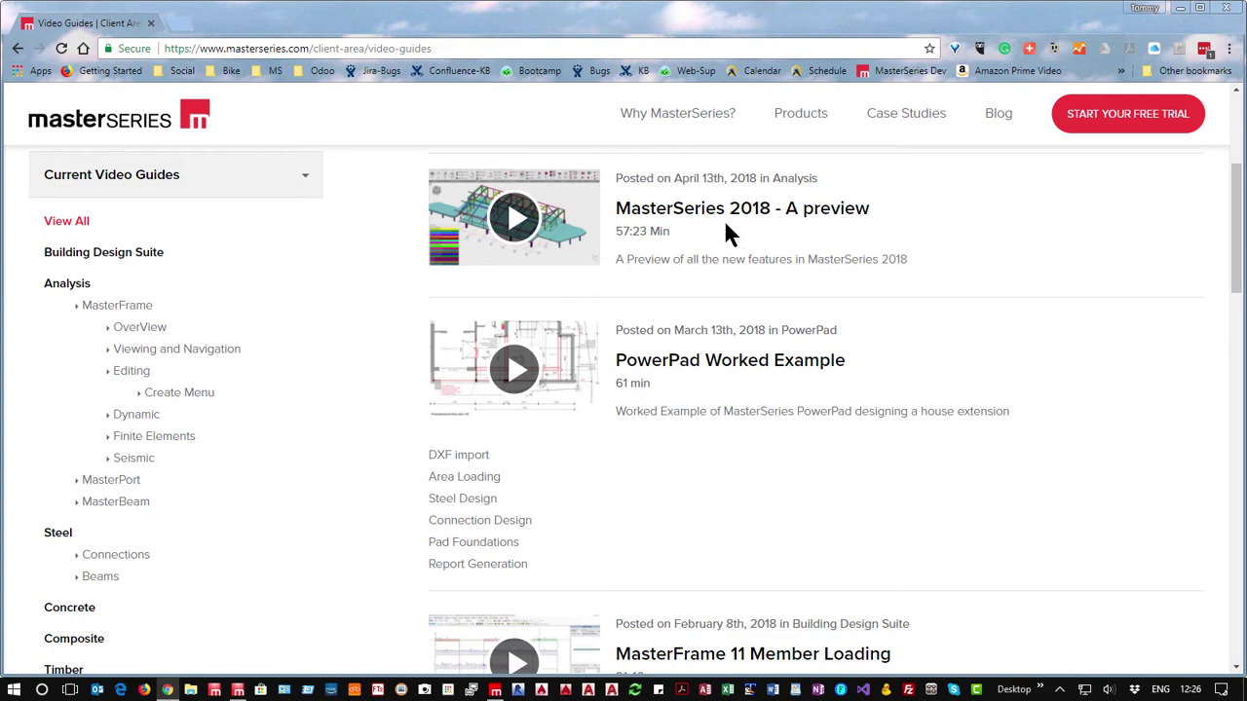
pyautogui.click(691, 372)
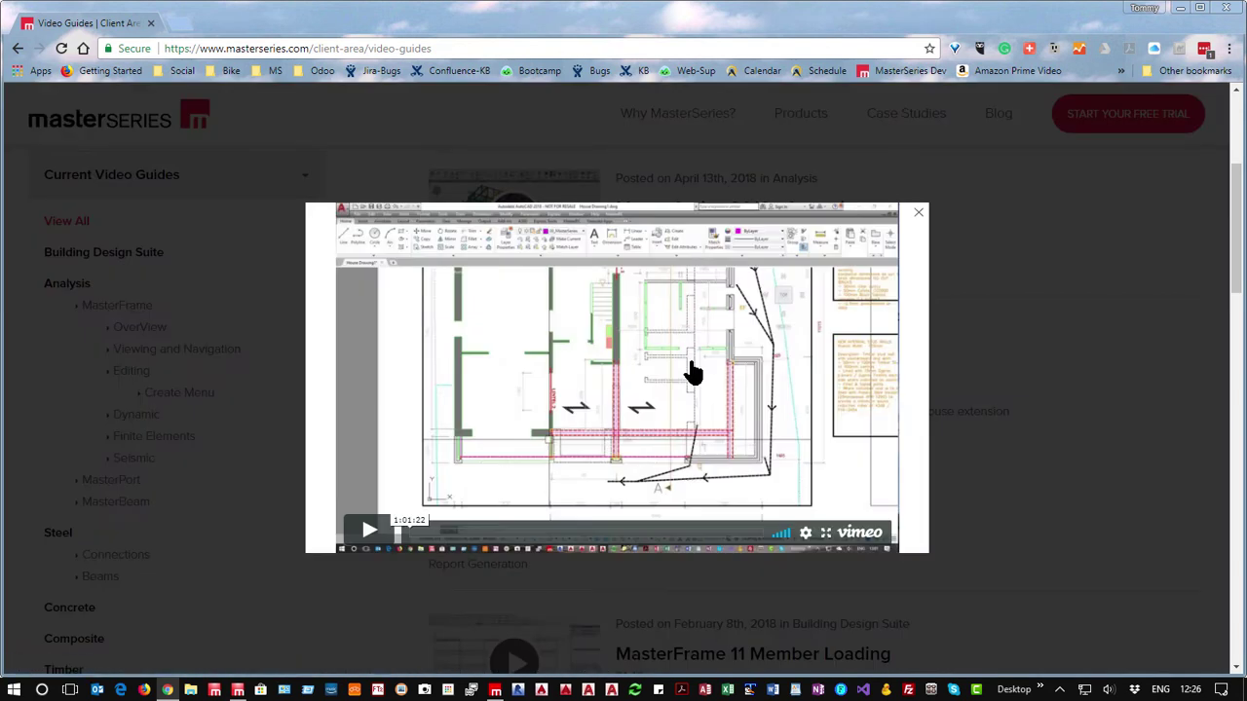
# - Play the PowerPad video, pause it at 04:44, and view the paused frame full screen before returning to the page
pyautogui.click(377, 537)
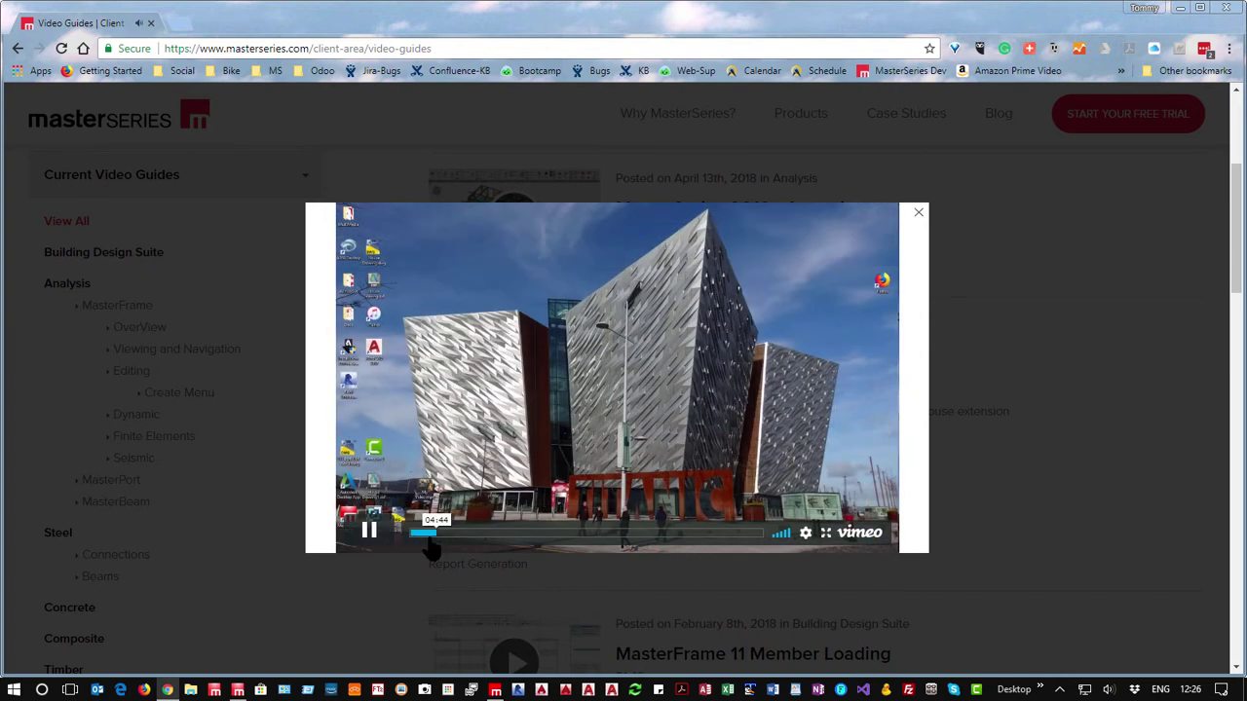
pyautogui.click(371, 532)
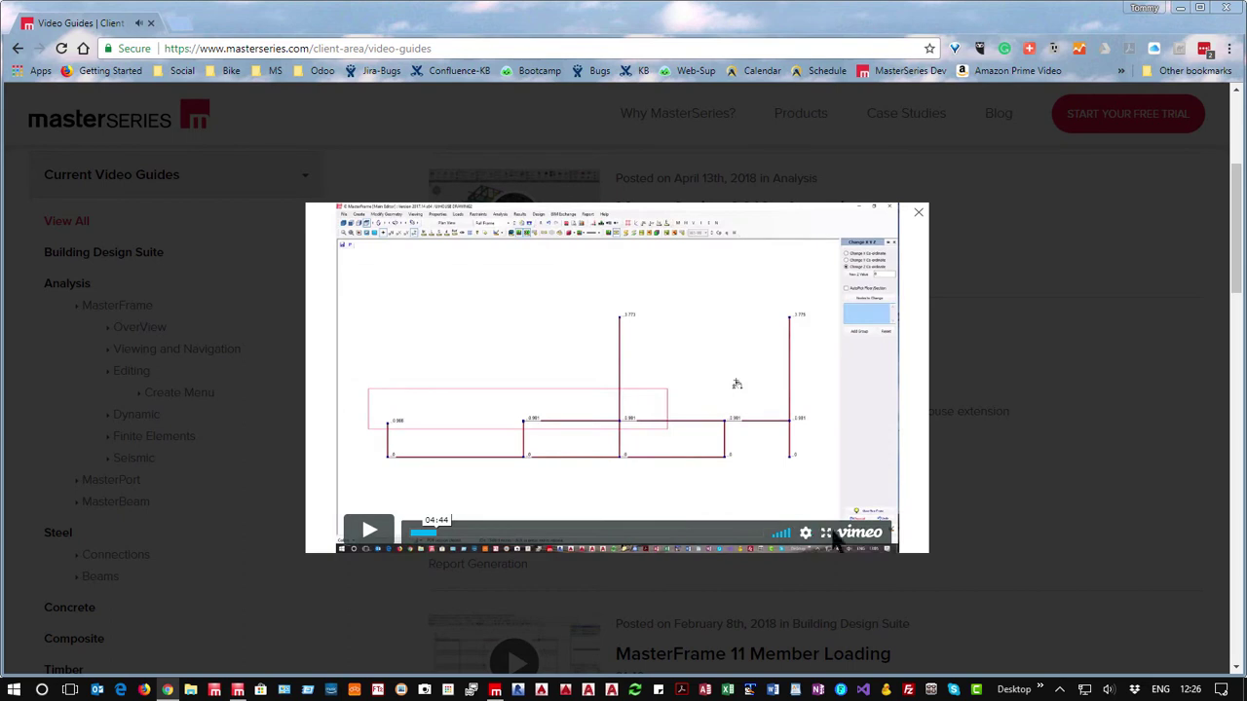
pyautogui.click(824, 534)
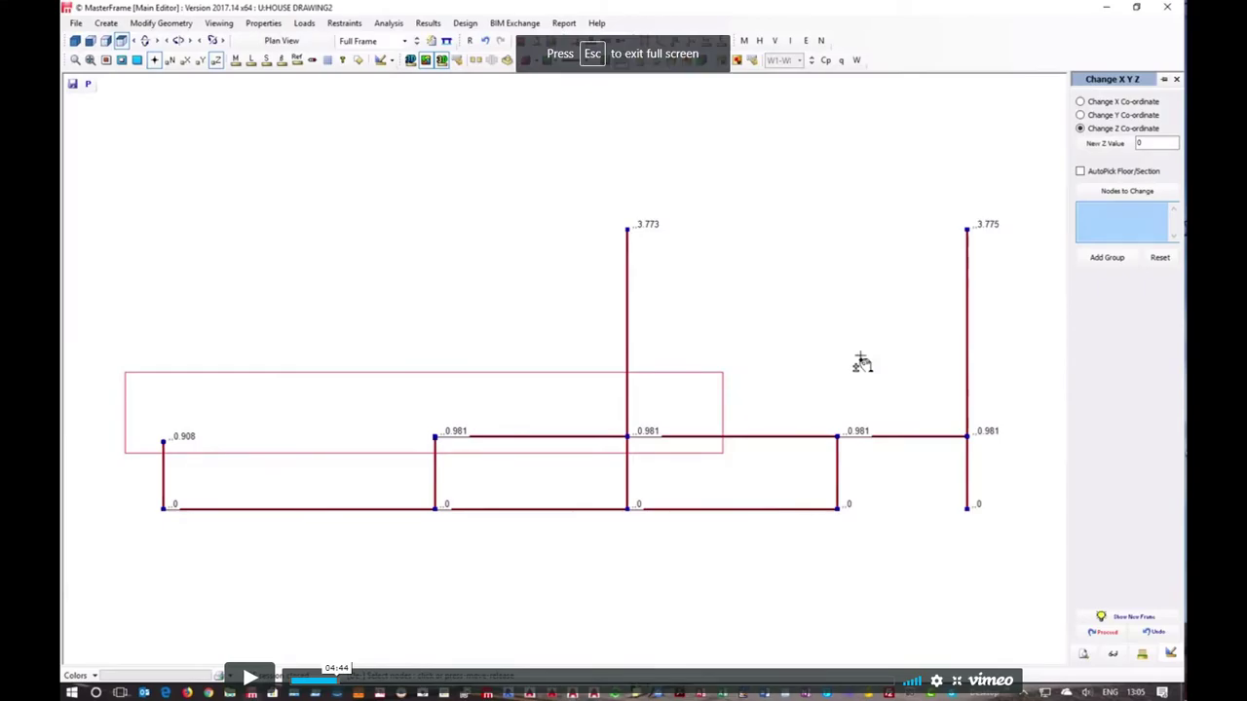
pyautogui.press('Escape')
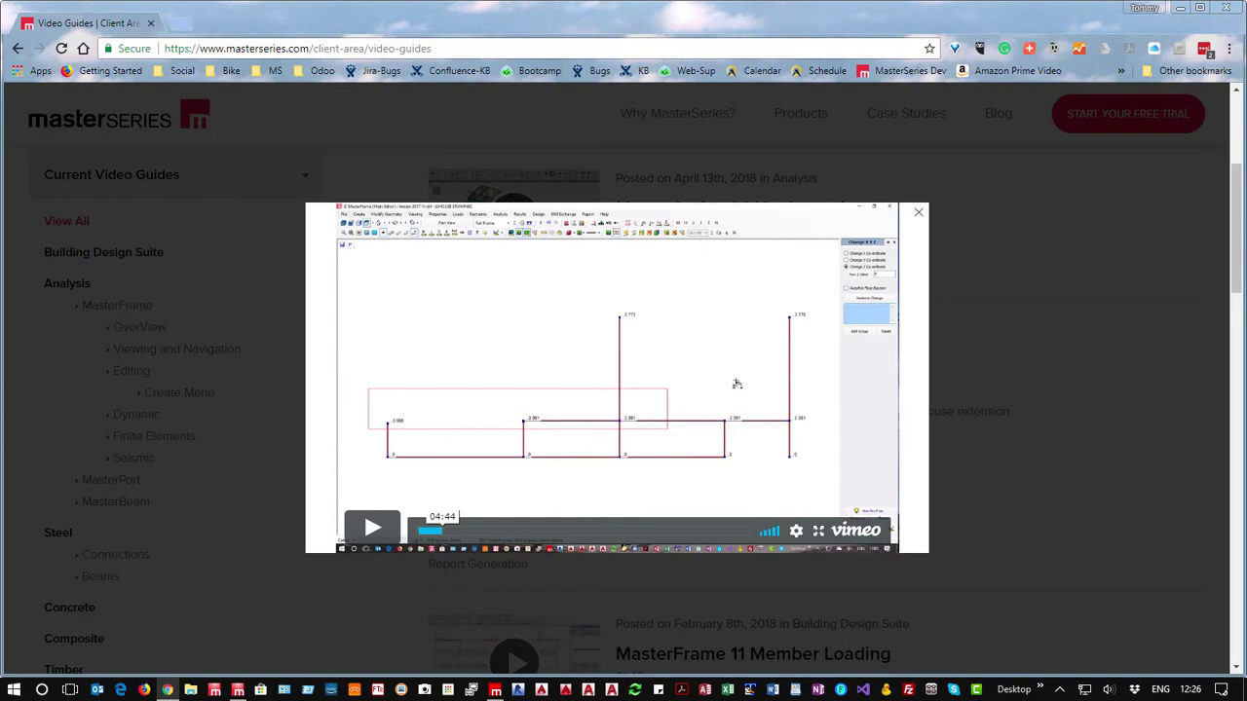
# - Open the PowerPad Worked Example on Vimeo and expand its description to show the full list of timed chapters
pyautogui.click(857, 538)
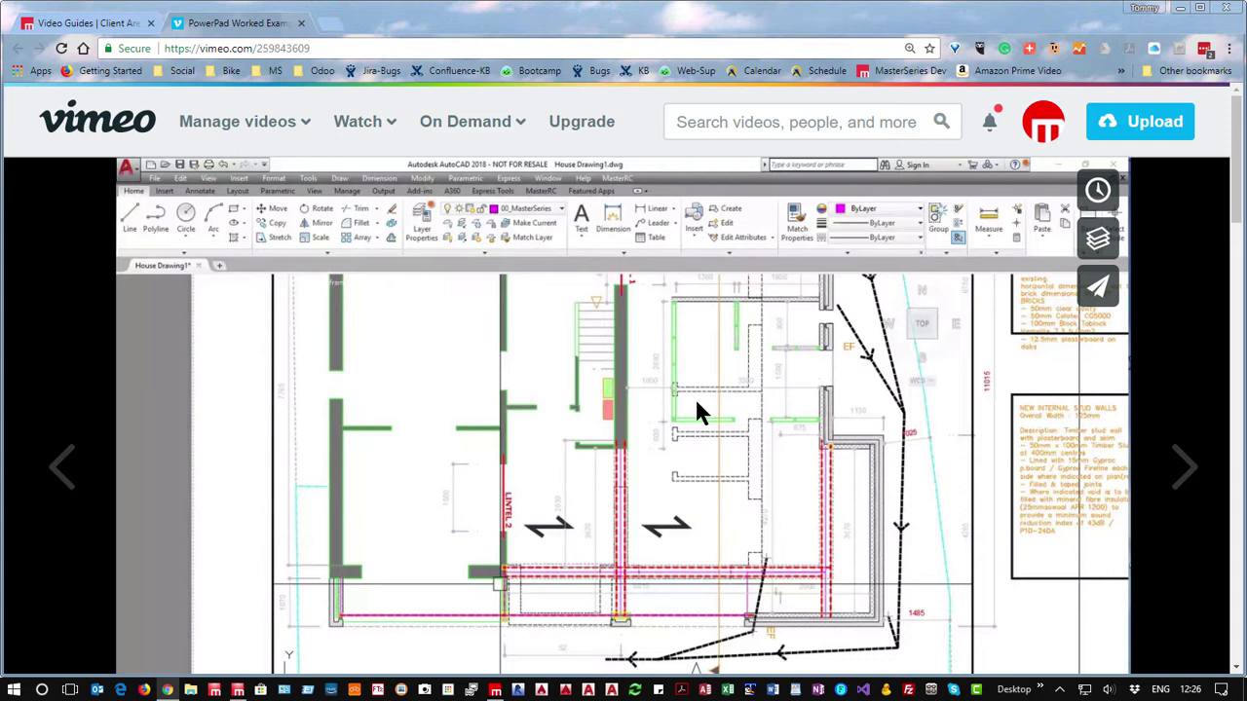
pyautogui.scroll(-2, 798, 461)
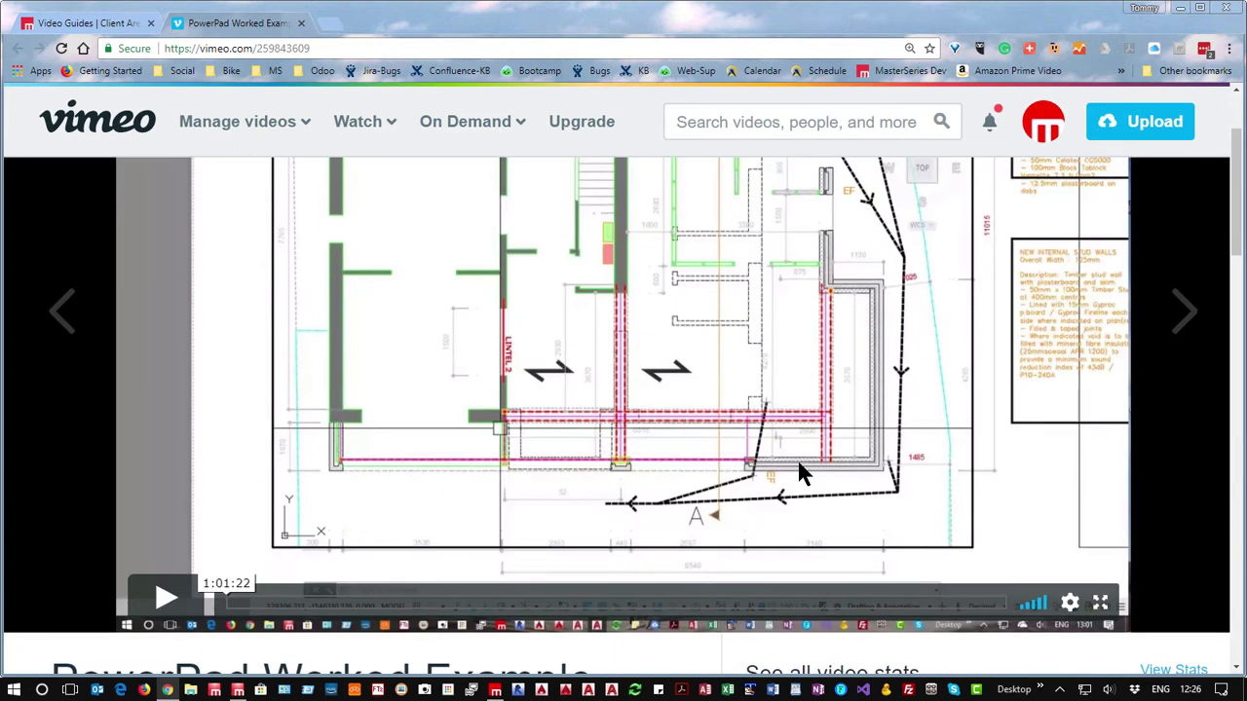
pyautogui.scroll(-6, 475, 423)
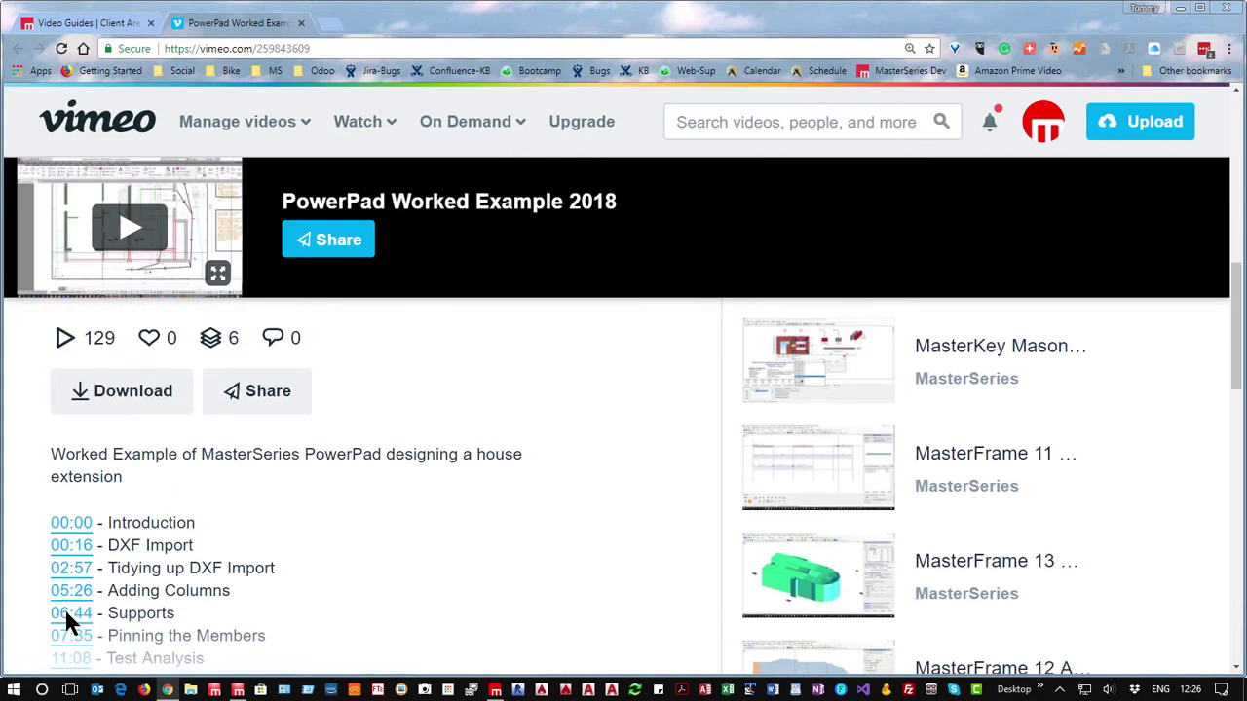
pyautogui.scroll(-2, 175, 591)
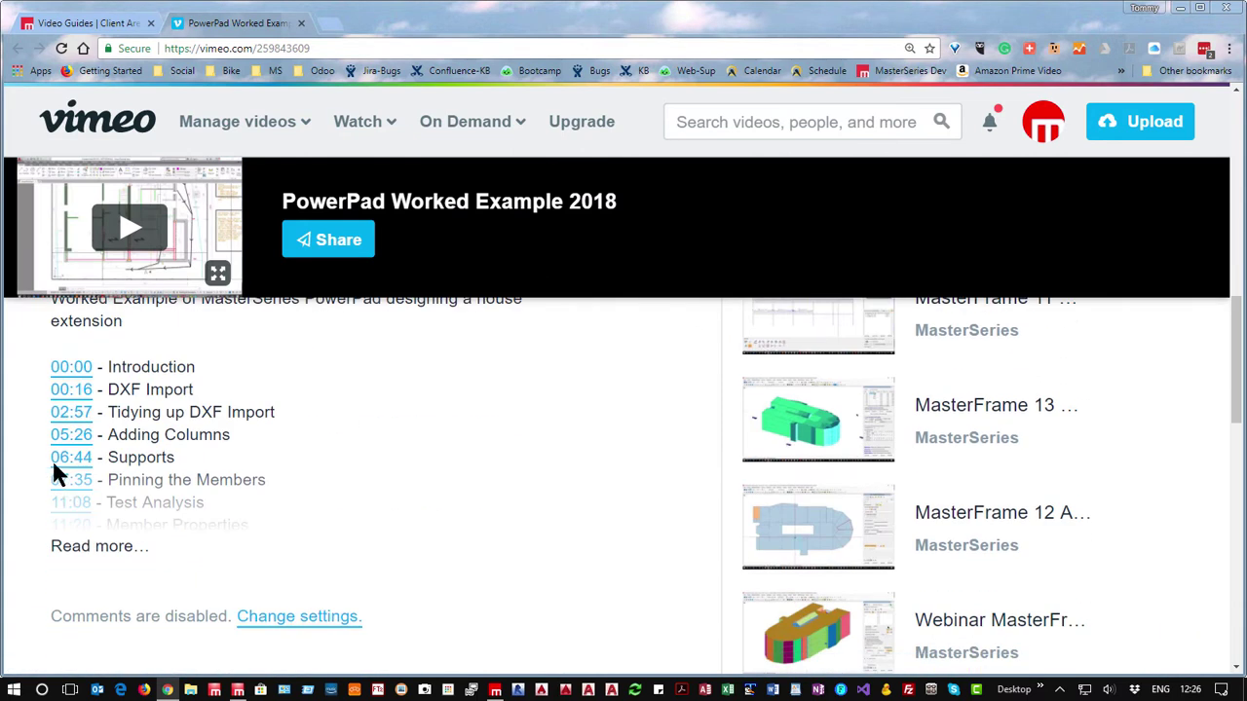
pyautogui.click(84, 456)
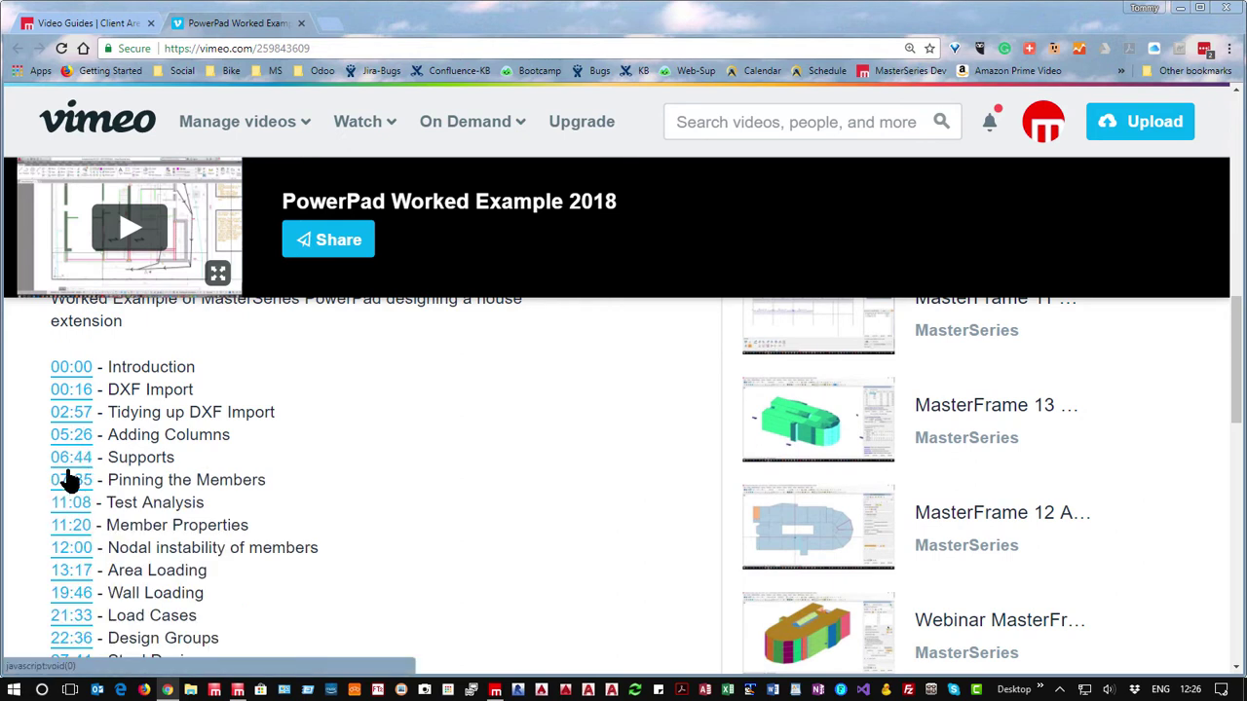
# - Jump to the 06:44 Supports chapter and watch it briefly in full screen, then leave full screen
pyautogui.click(82, 475)
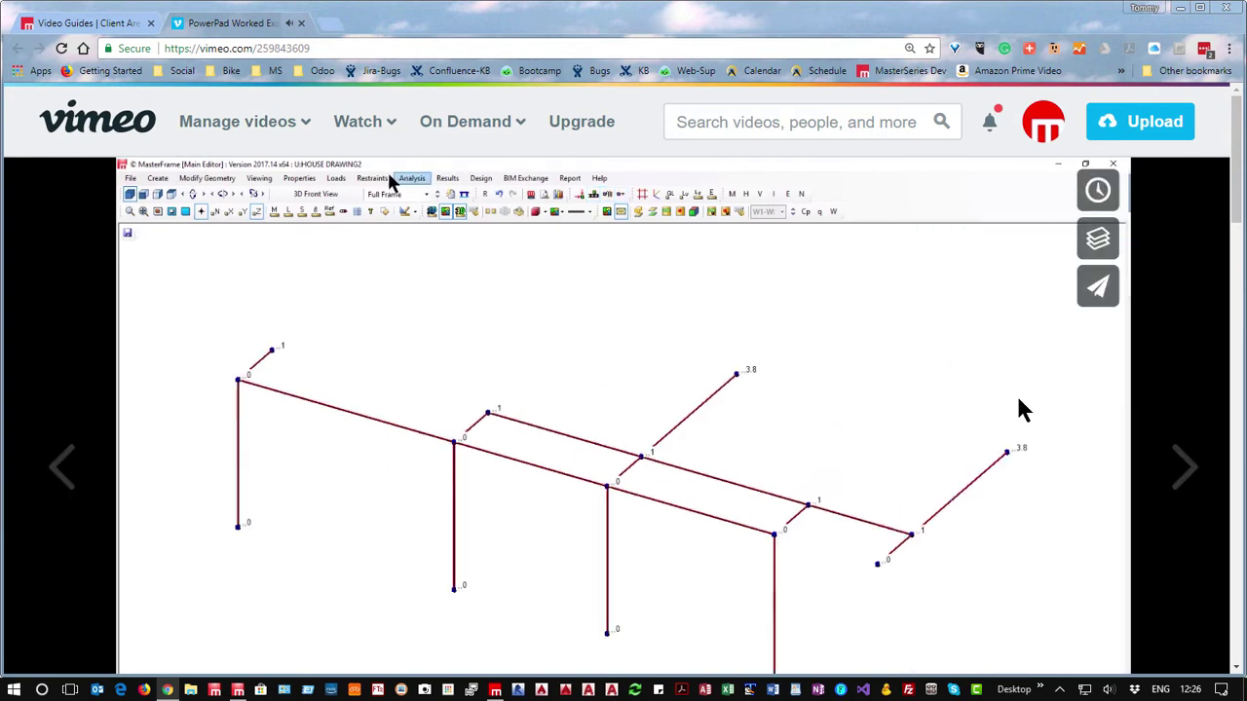
pyautogui.scroll(-3, 1019, 409)
pyautogui.scroll(3, 1019, 400)
pyautogui.click(1104, 601)
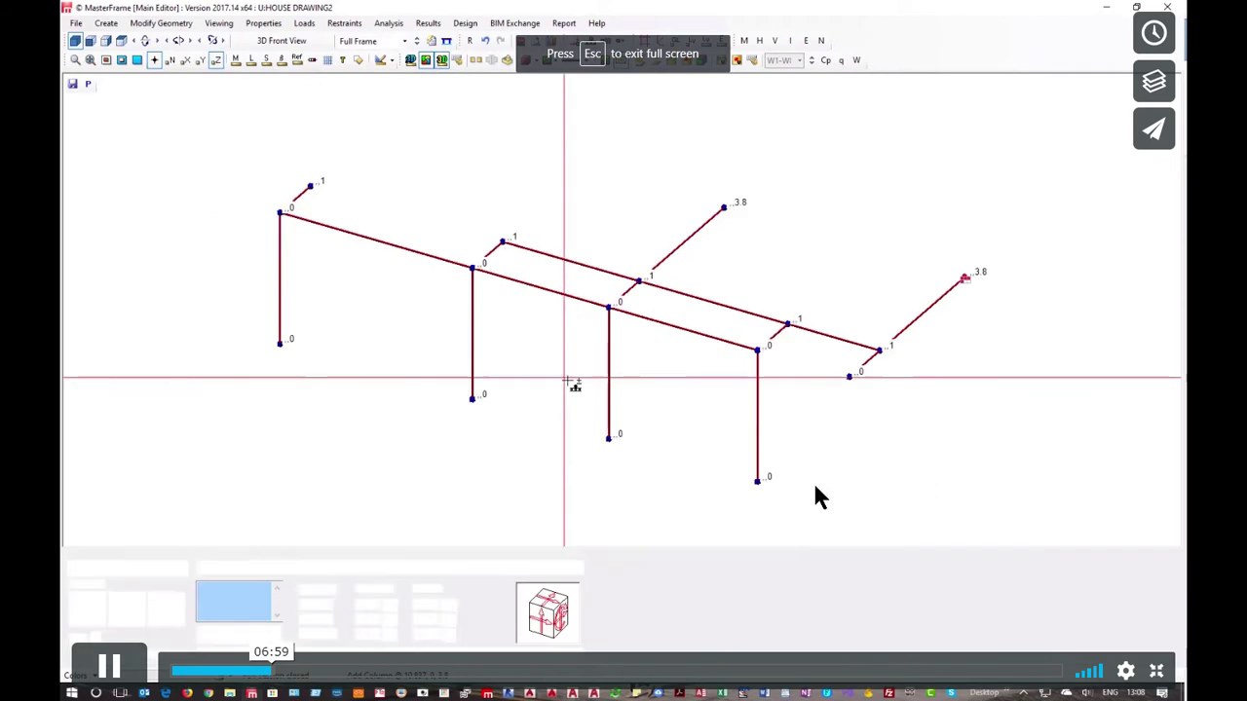
pyautogui.moveTo(960, 254)
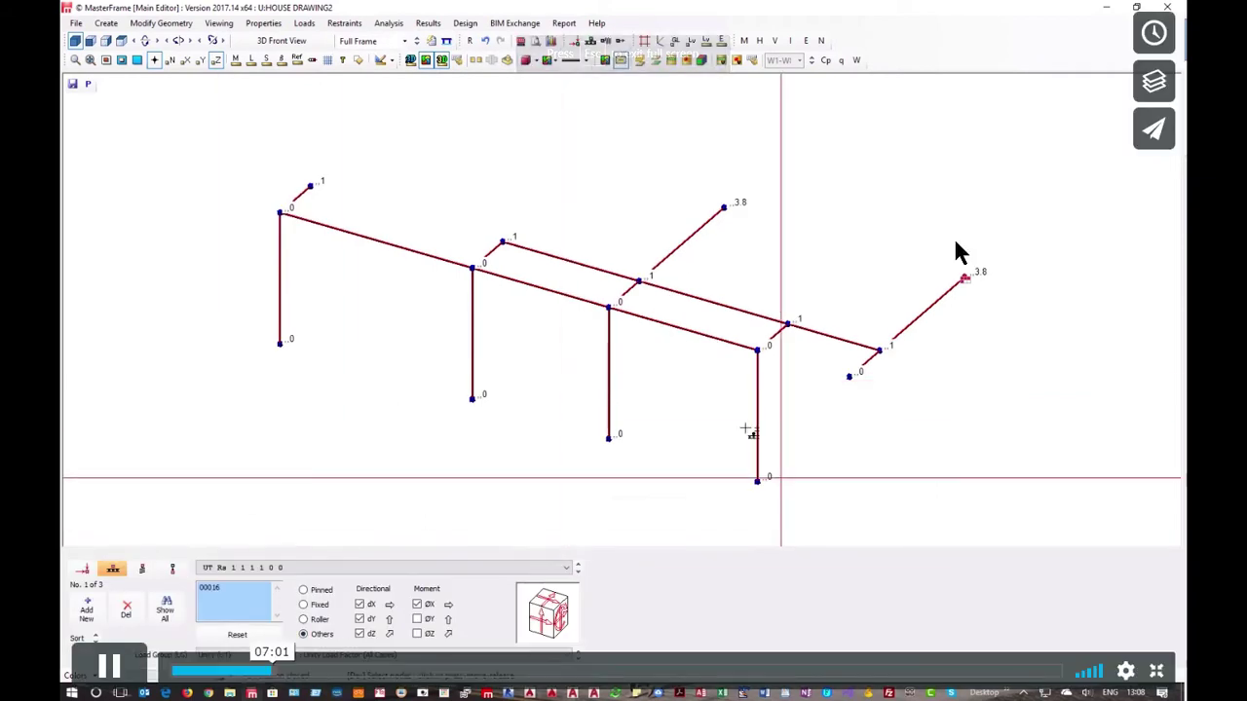
pyautogui.press('Escape')
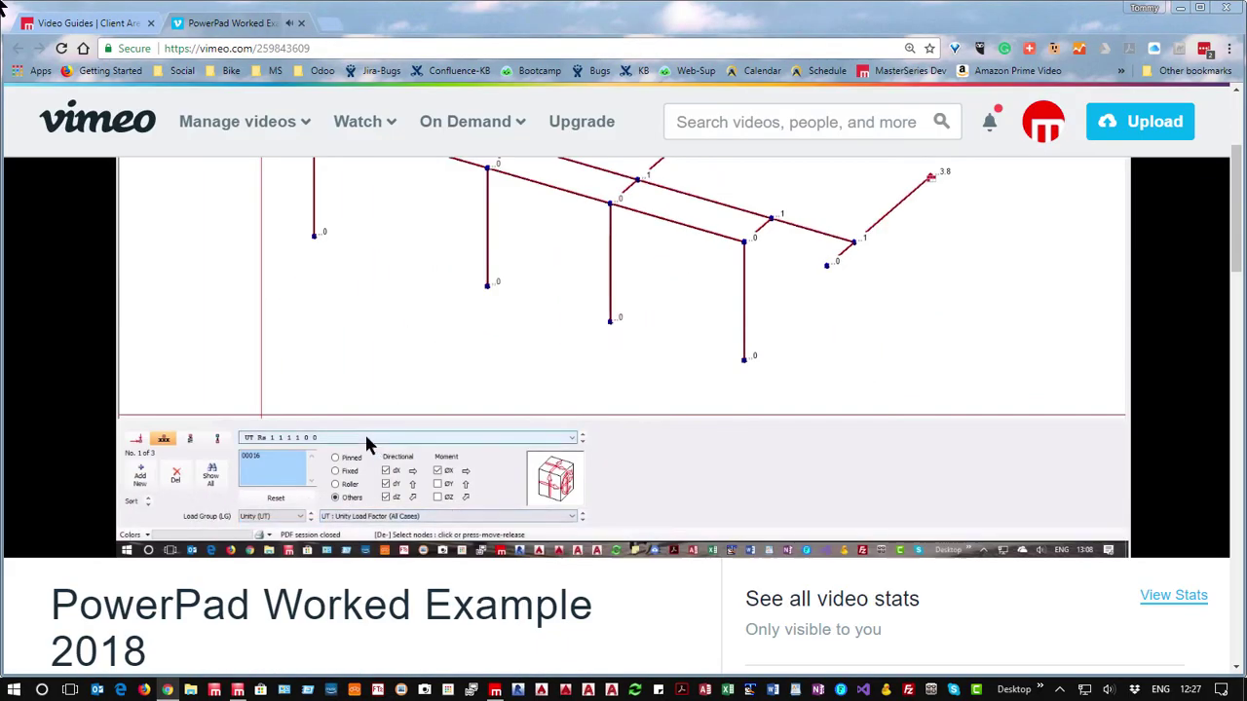
# - Close the Vimeo page and the embedded video, then minimise the browser to return to MasterSeries
pyautogui.click(301, 22)
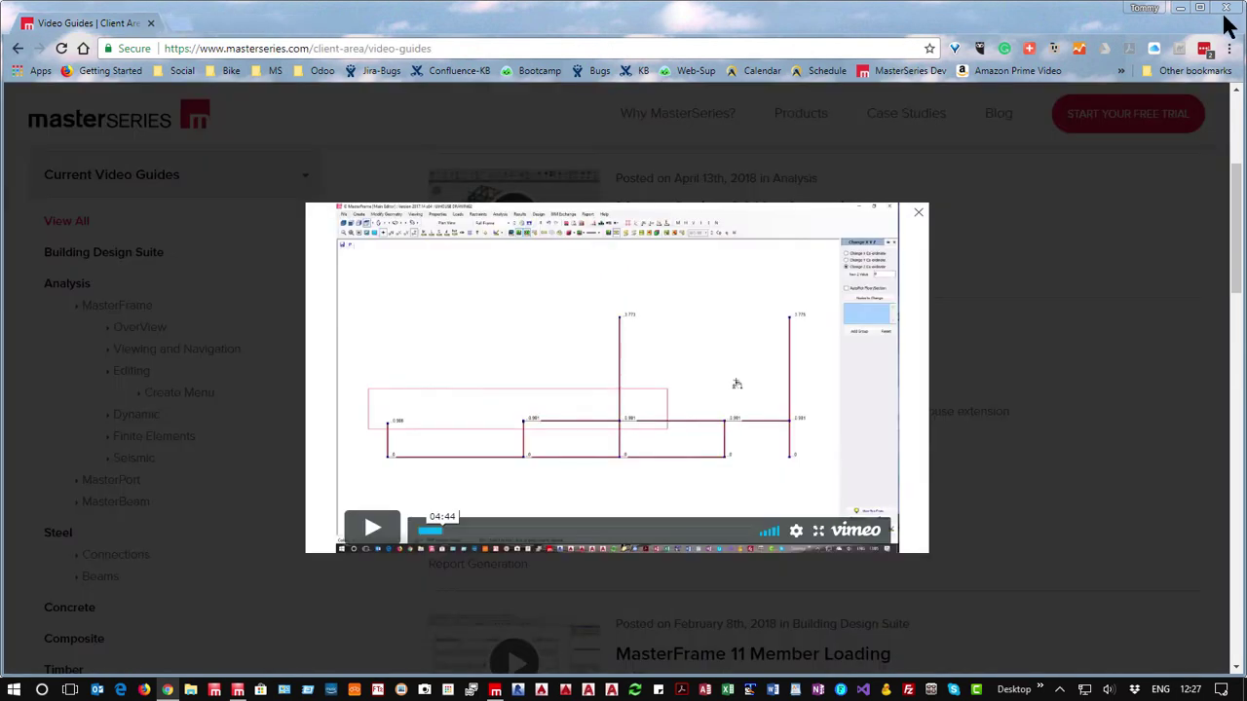
pyautogui.click(919, 214)
pyautogui.click(1179, 8)
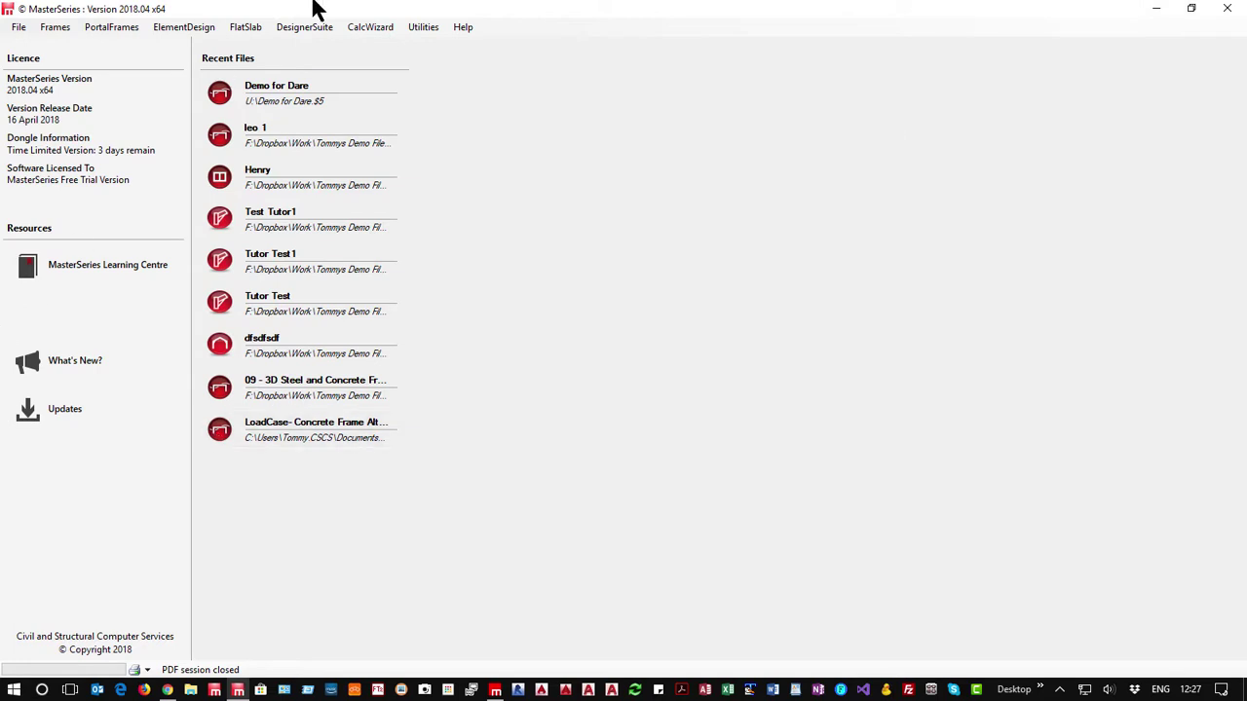
# - Open the tutorial T01-3 MasterFrame EC3 Tutorial - The Basics from the MasterSeries help contents
pyautogui.click(469, 33)
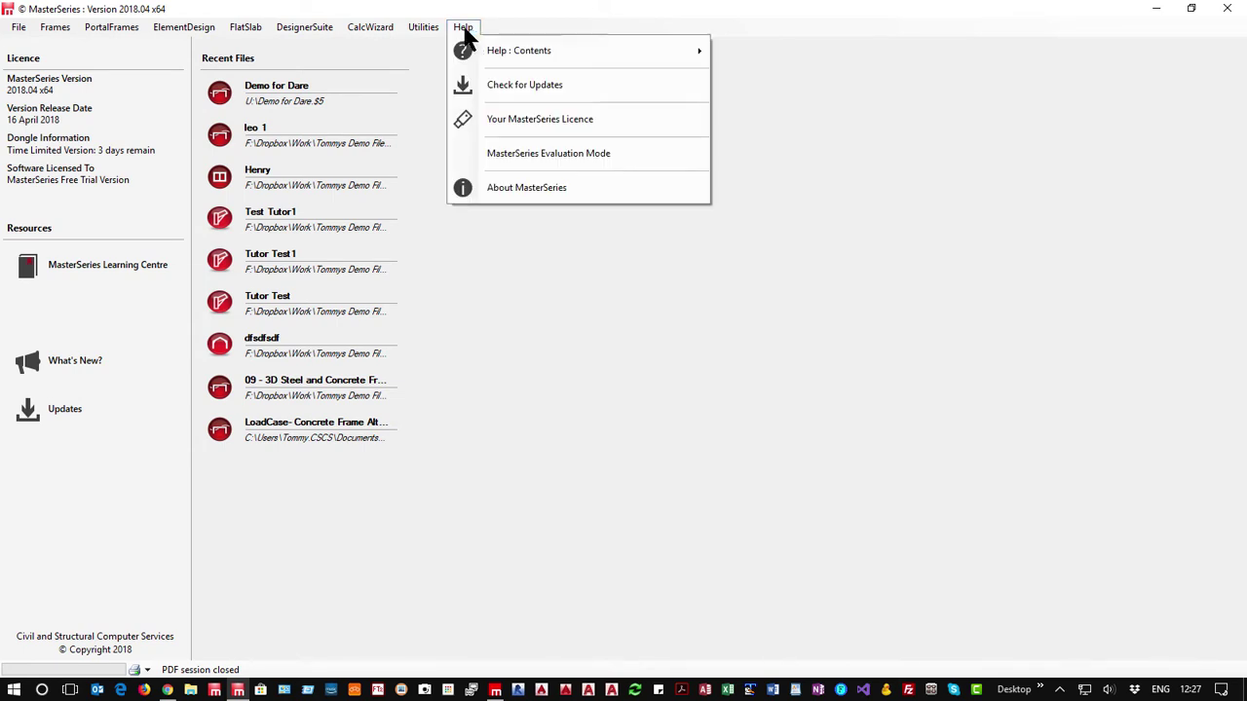
pyautogui.moveTo(517, 57)
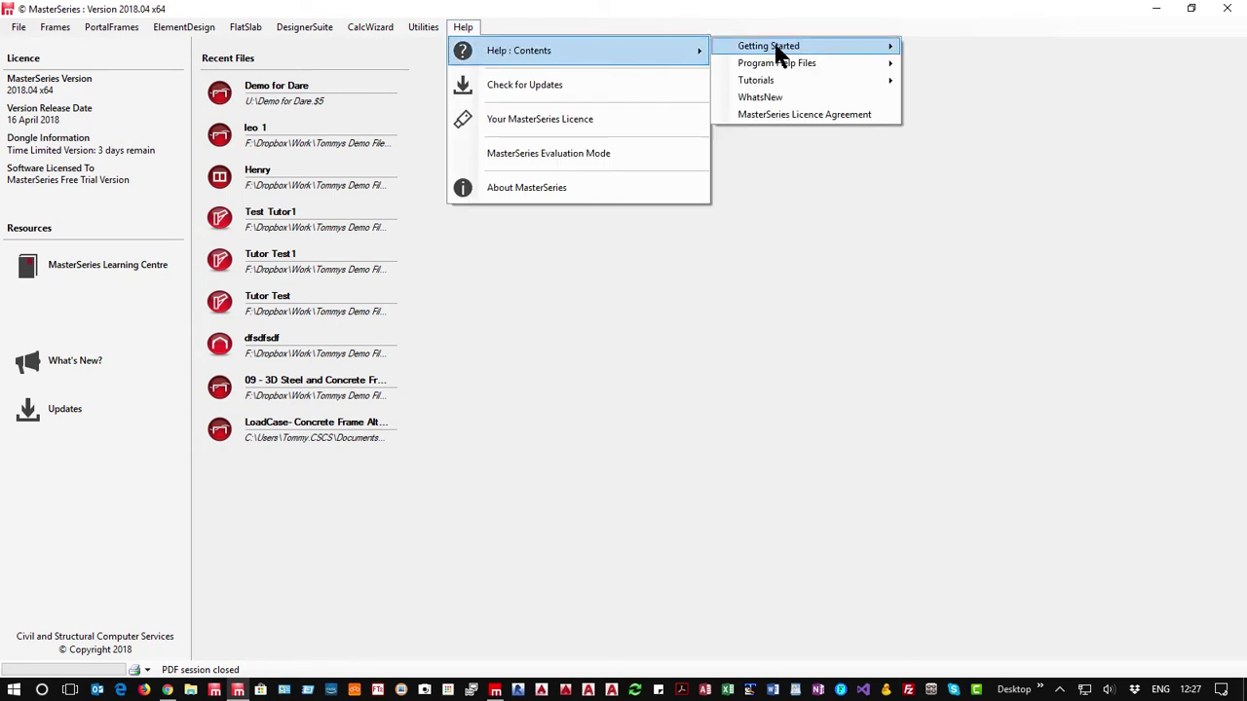
pyautogui.moveTo(787, 49)
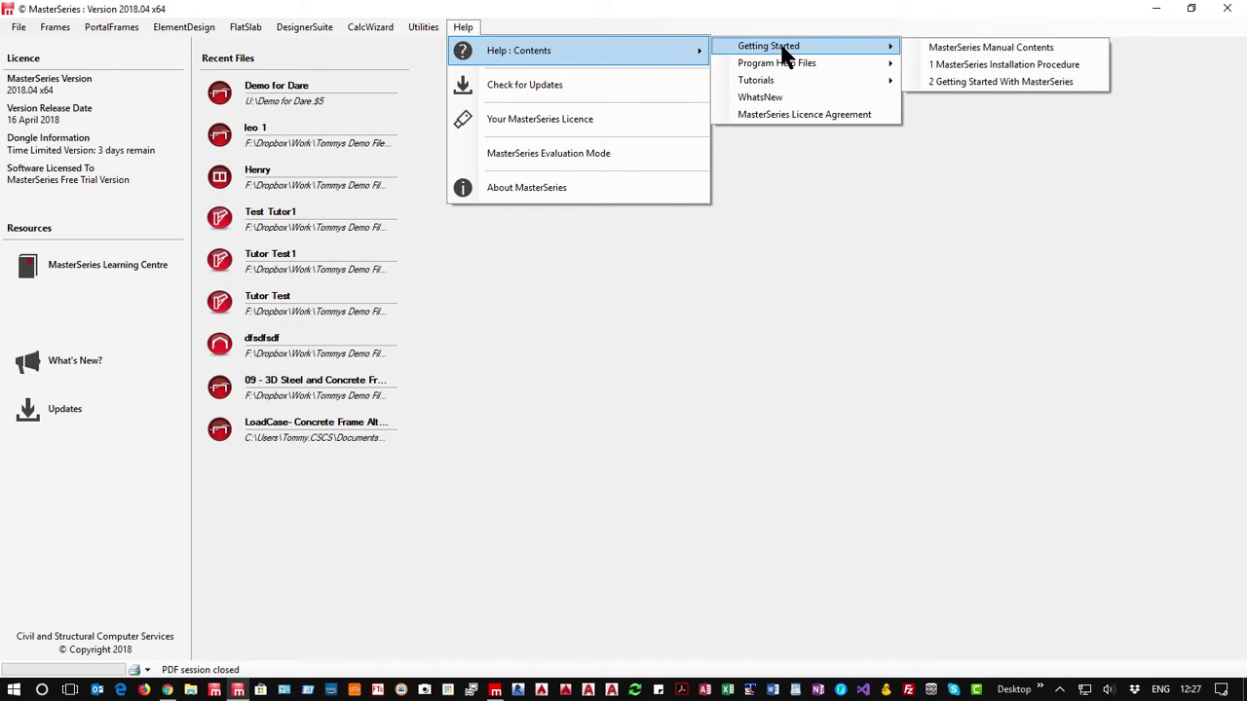
pyautogui.moveTo(779, 70)
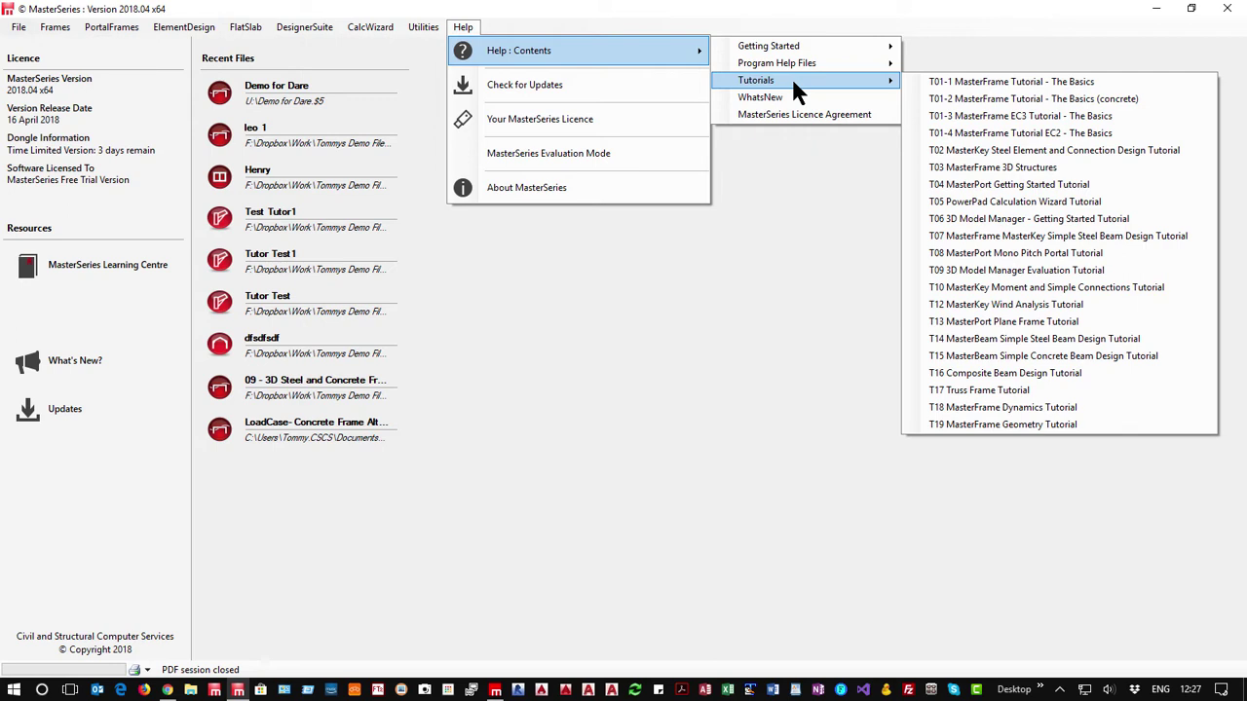
pyautogui.click(1024, 119)
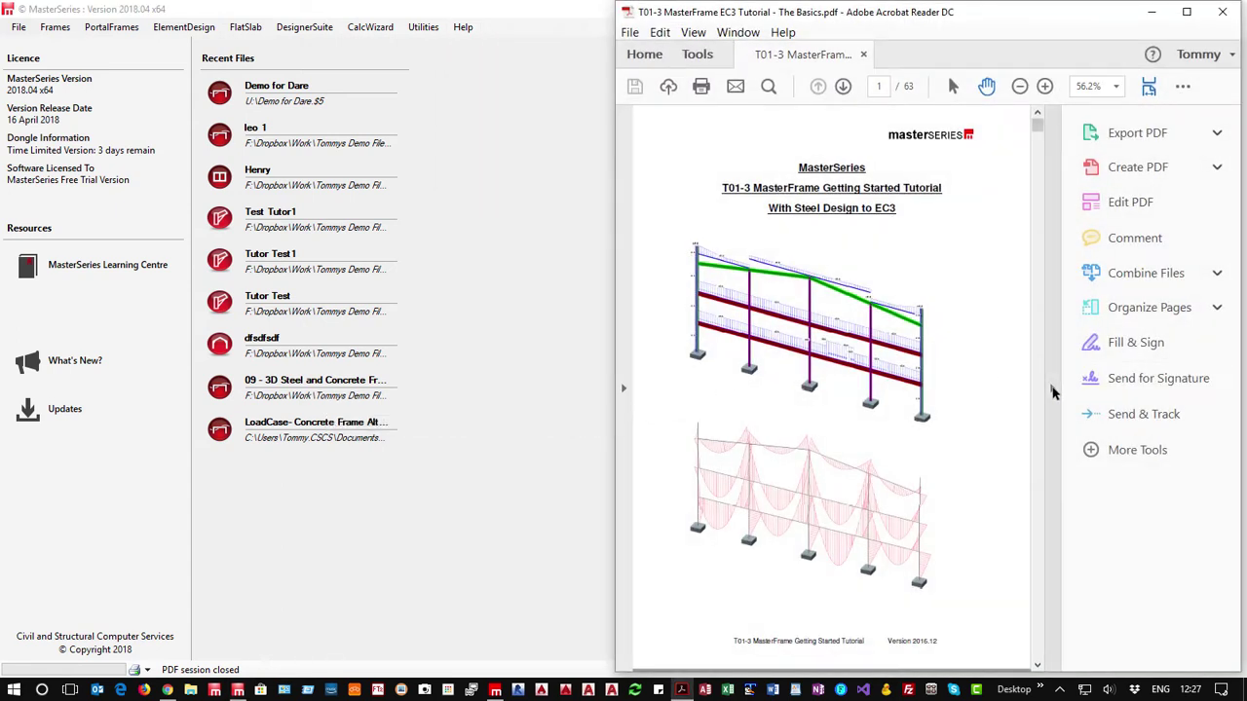
# - Collapse the PDF reader's tools pane and go to section T1.2 Loading MasterFrame on page 7 of the tutorial
pyautogui.click(1051, 389)
pyautogui.scroll(-5, 824, 426)
pyautogui.scroll(-15, 824, 427)
pyautogui.scroll(-15, 824, 427)
pyautogui.scroll(-1, 826, 429)
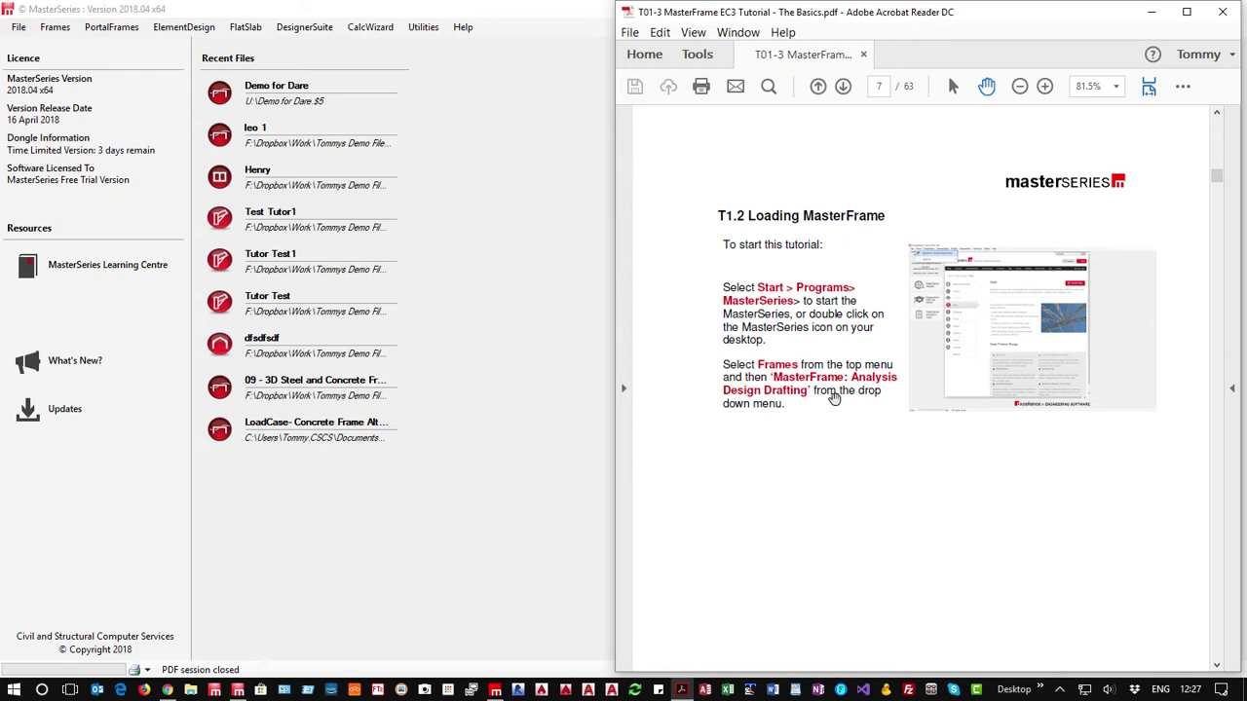
# - Read the tutorial from section T1.2 through the frame generation instructions on page 11, and close the PDF
pyautogui.scroll(-12, 818, 460)
pyautogui.scroll(-12, 819, 460)
pyautogui.scroll(-1, 818, 460)
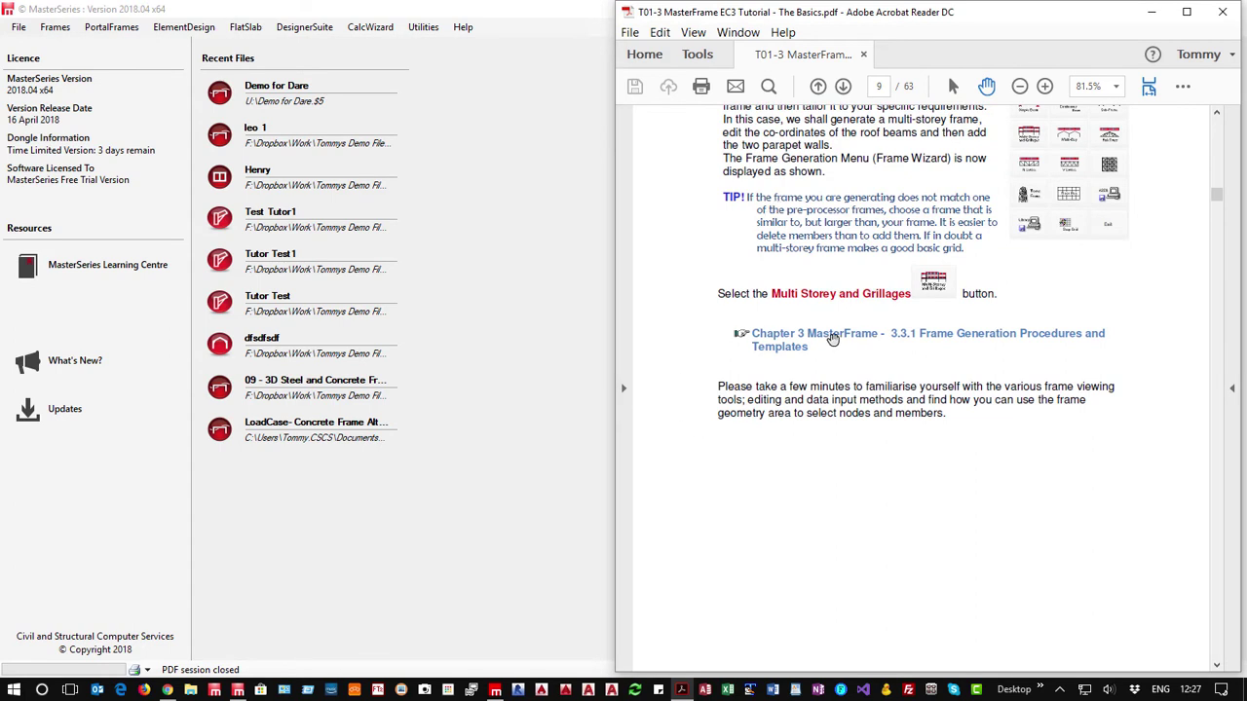
pyautogui.scroll(-15, 857, 423)
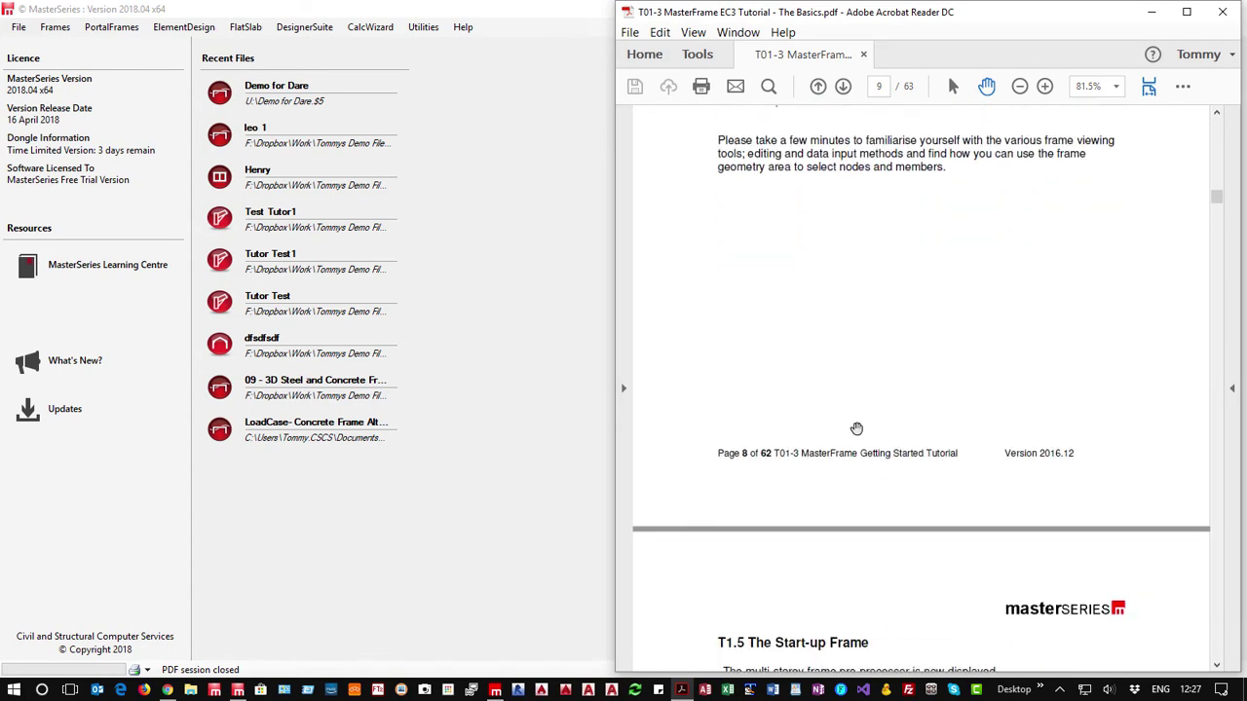
pyautogui.scroll(-5, 857, 428)
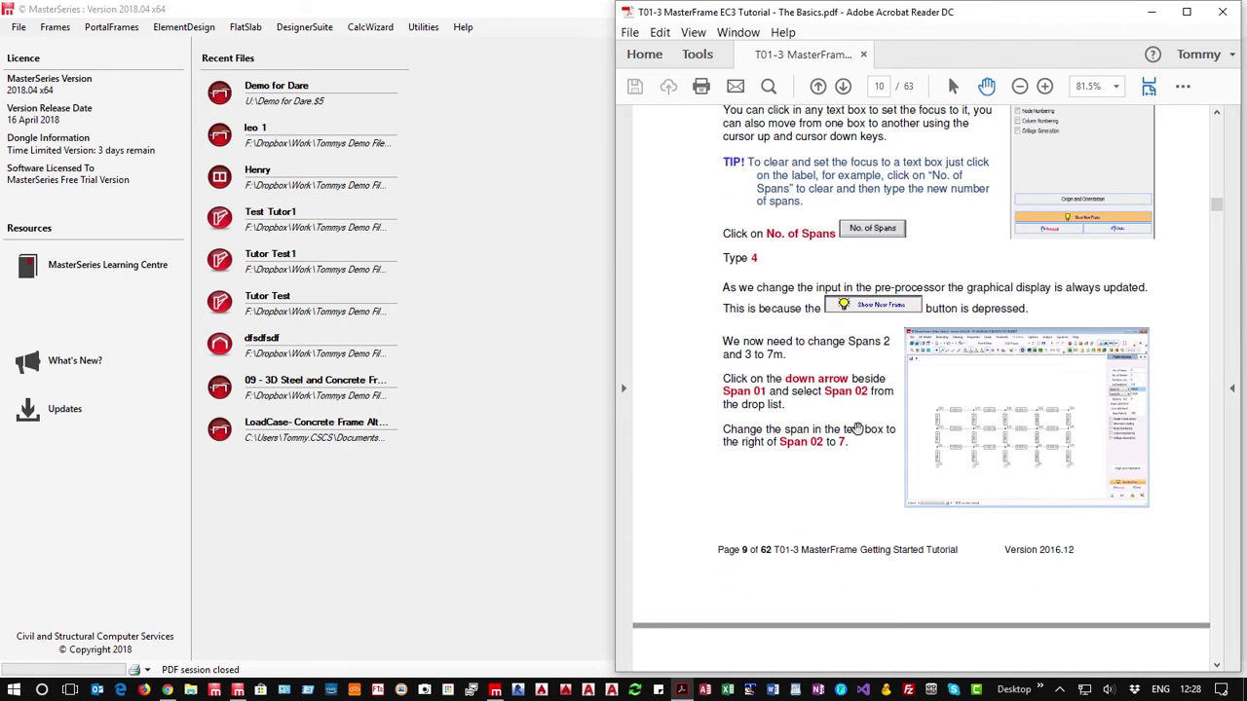
pyautogui.scroll(-15, 855, 429)
pyautogui.scroll(-5, 854, 429)
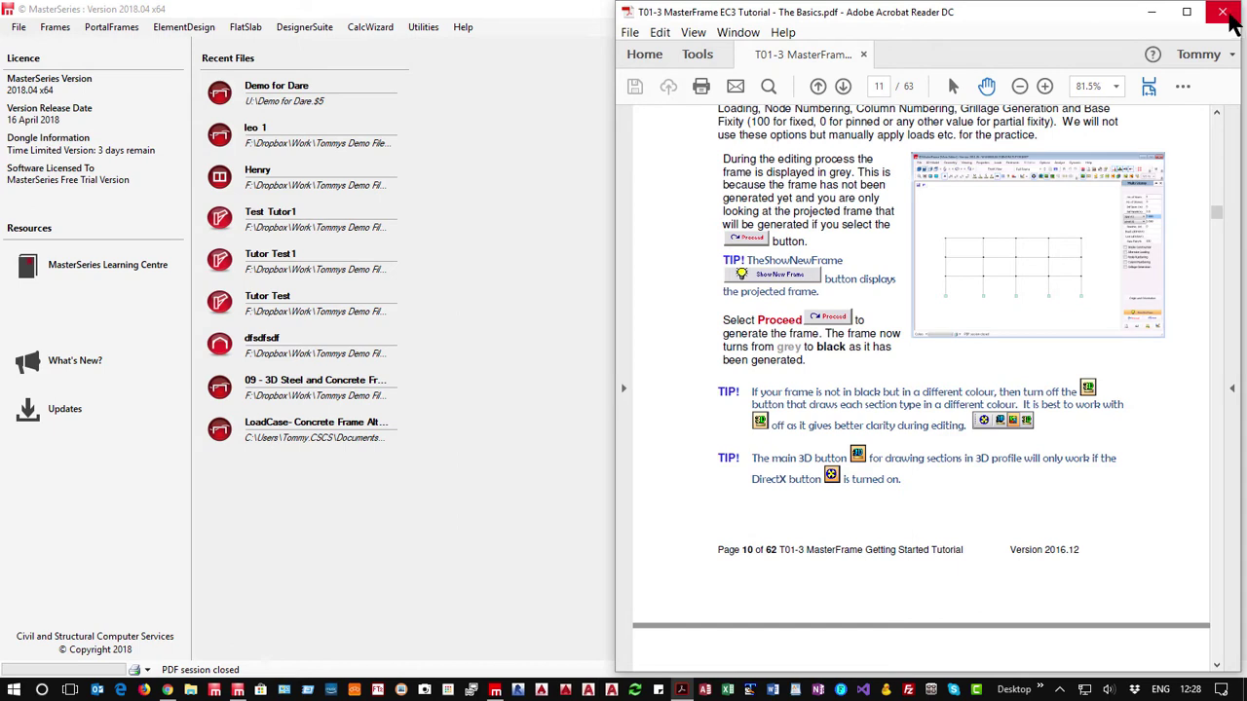
pyautogui.click(1225, 13)
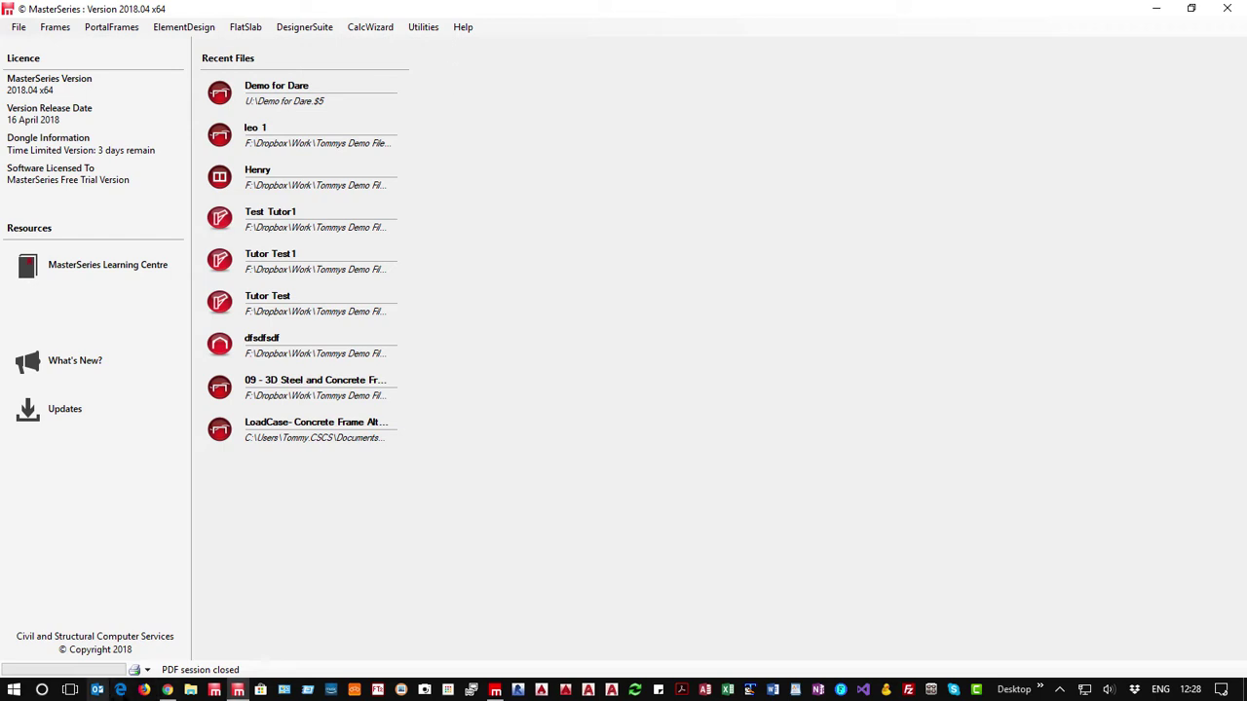
# - Switch to the browser, open the MasterSeries Support page and review the Support Request Form down to its Issue field
pyautogui.click(167, 689)
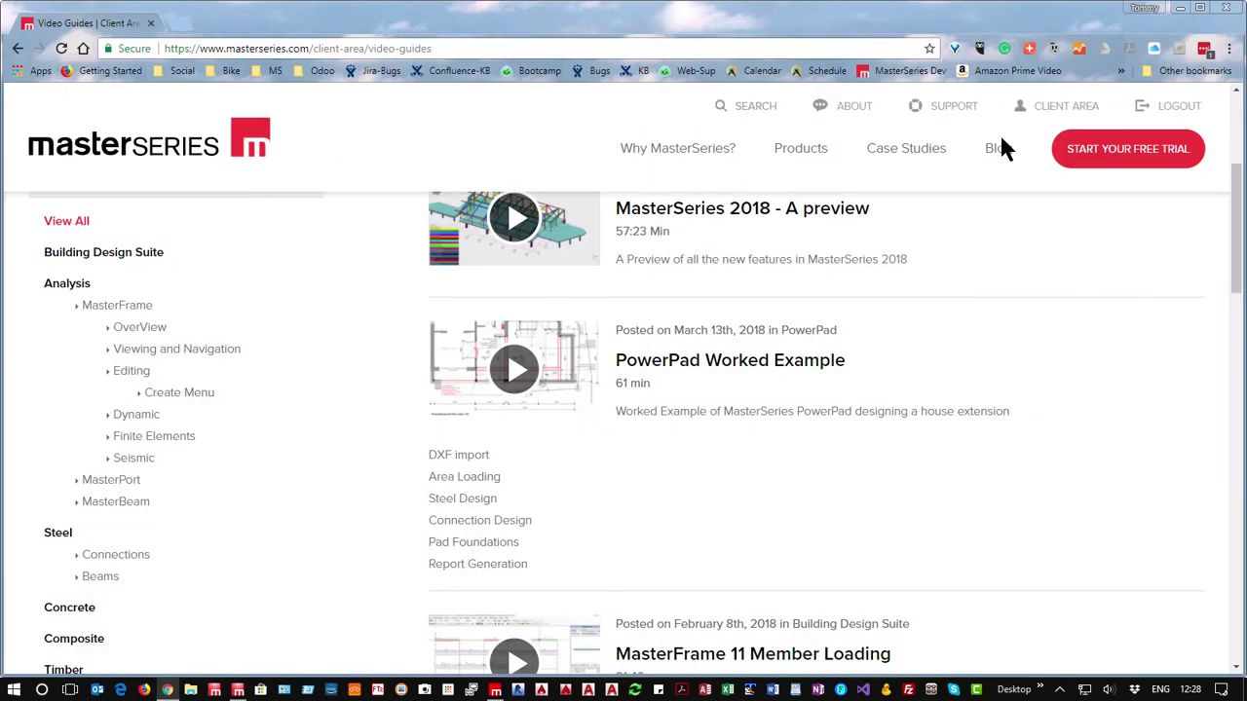
pyautogui.click(952, 109)
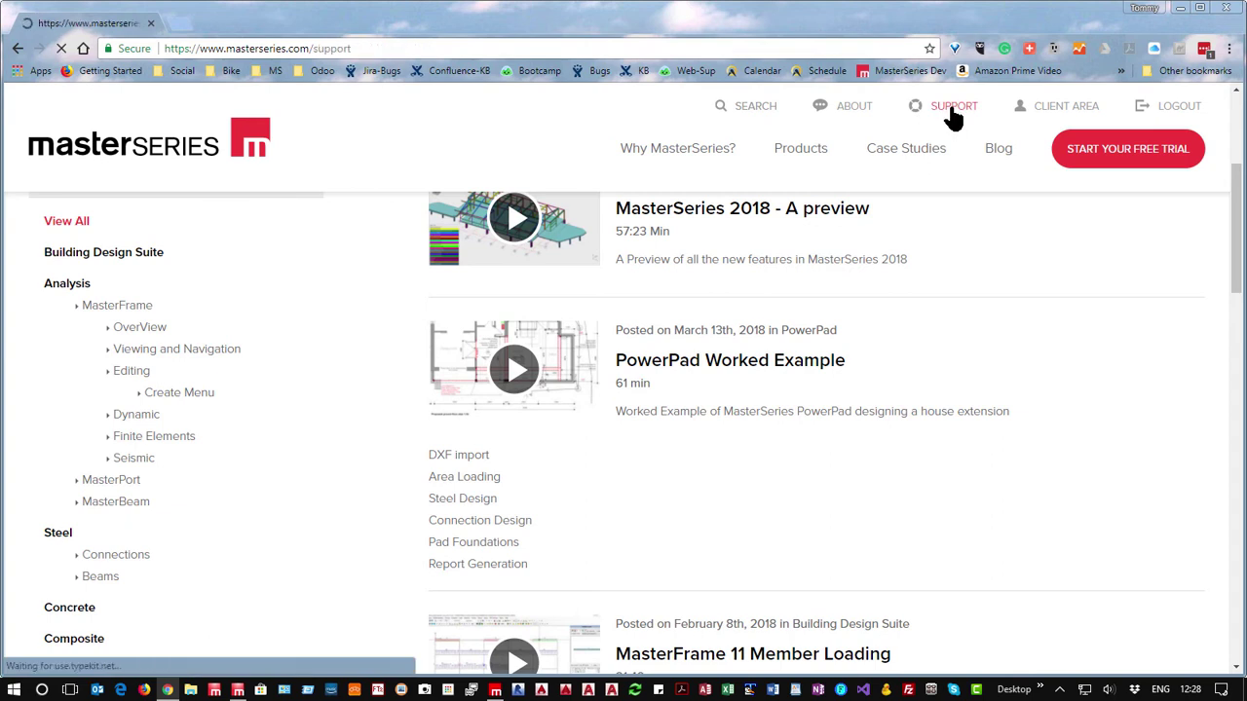
pyautogui.scroll(-6, 376, 560)
pyautogui.scroll(2, 376, 560)
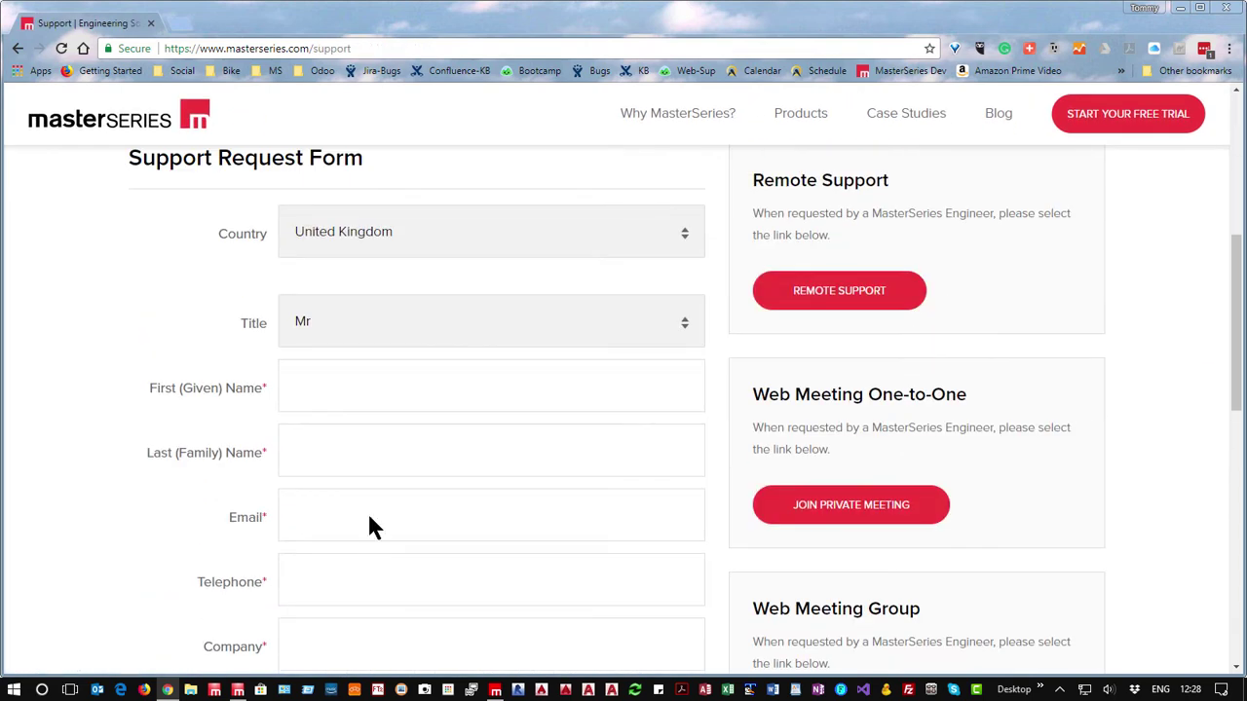
pyautogui.scroll(-5, 379, 414)
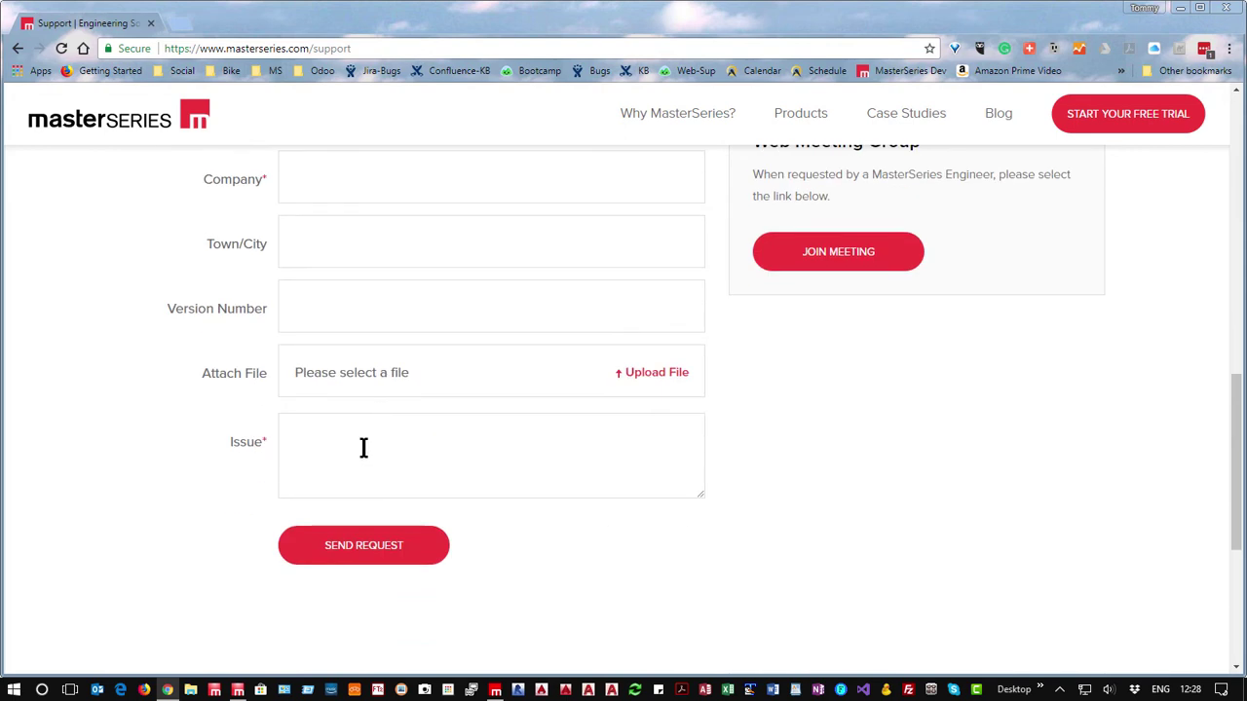
pyautogui.click(338, 440)
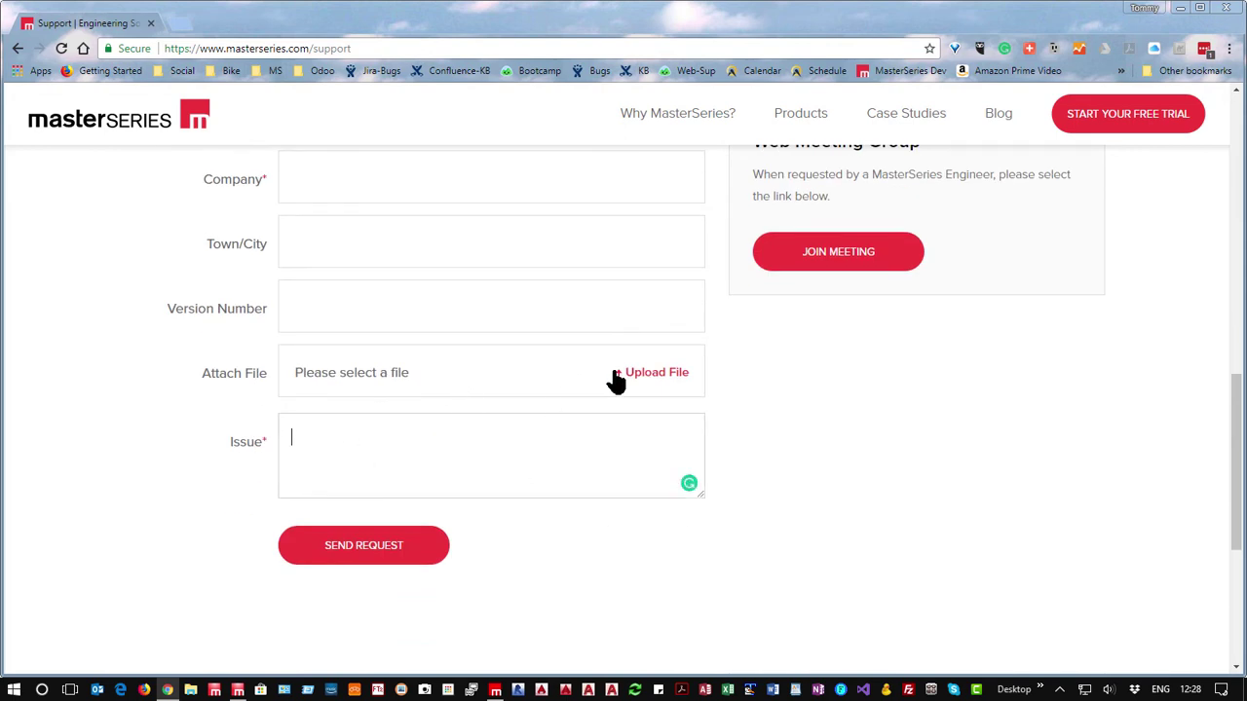
# - Review the Remote Support and Web Meeting options beside the form, then minimise the browser to return to MasterSeries
pyautogui.scroll(6, 794, 362)
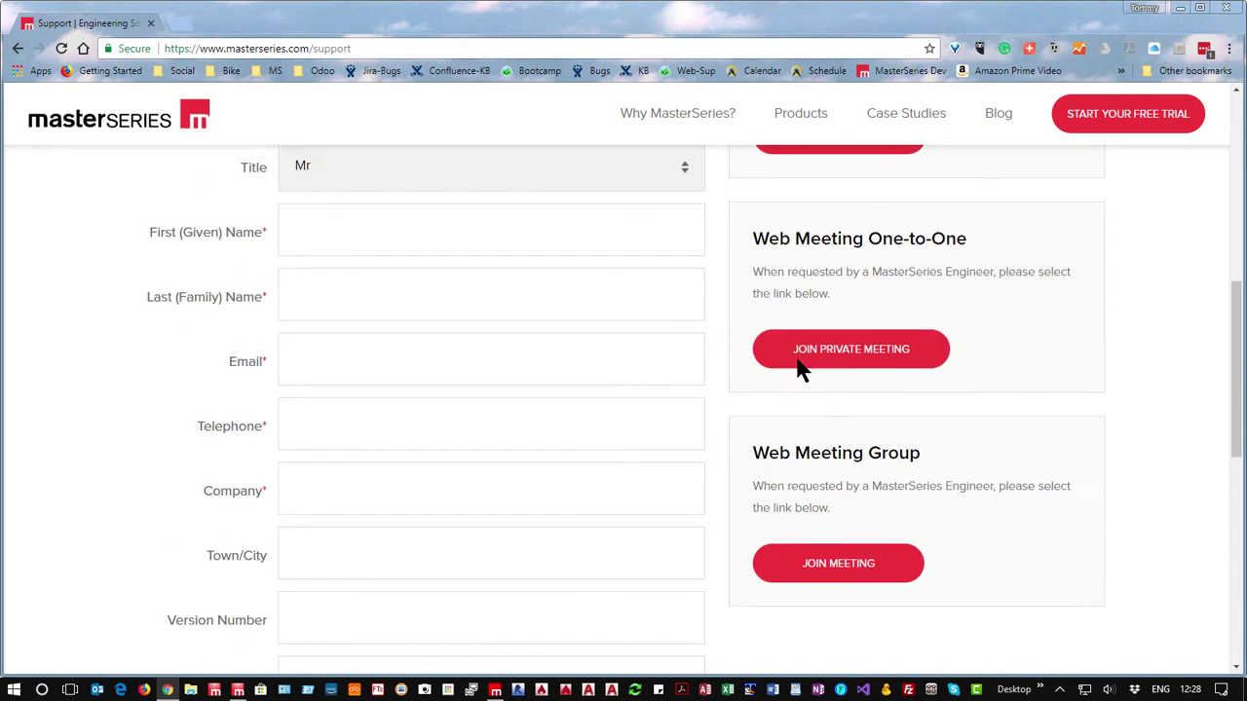
pyautogui.scroll(-2, 799, 364)
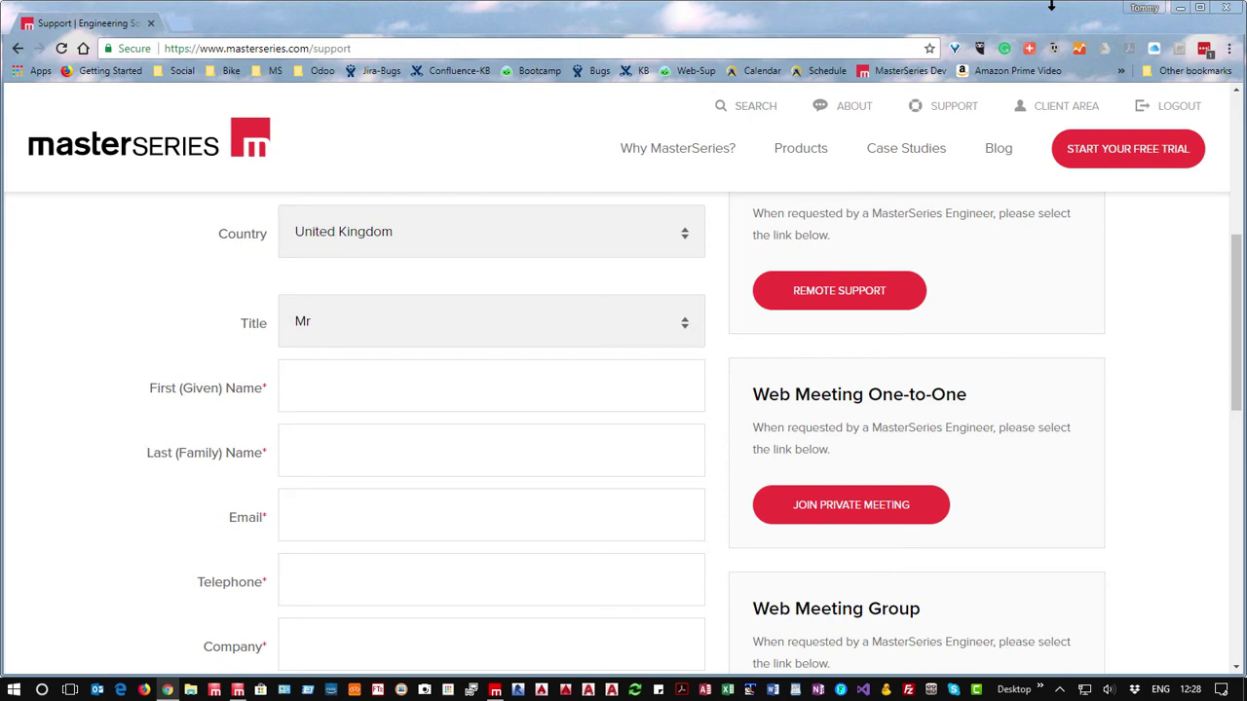
pyautogui.click(1181, 8)
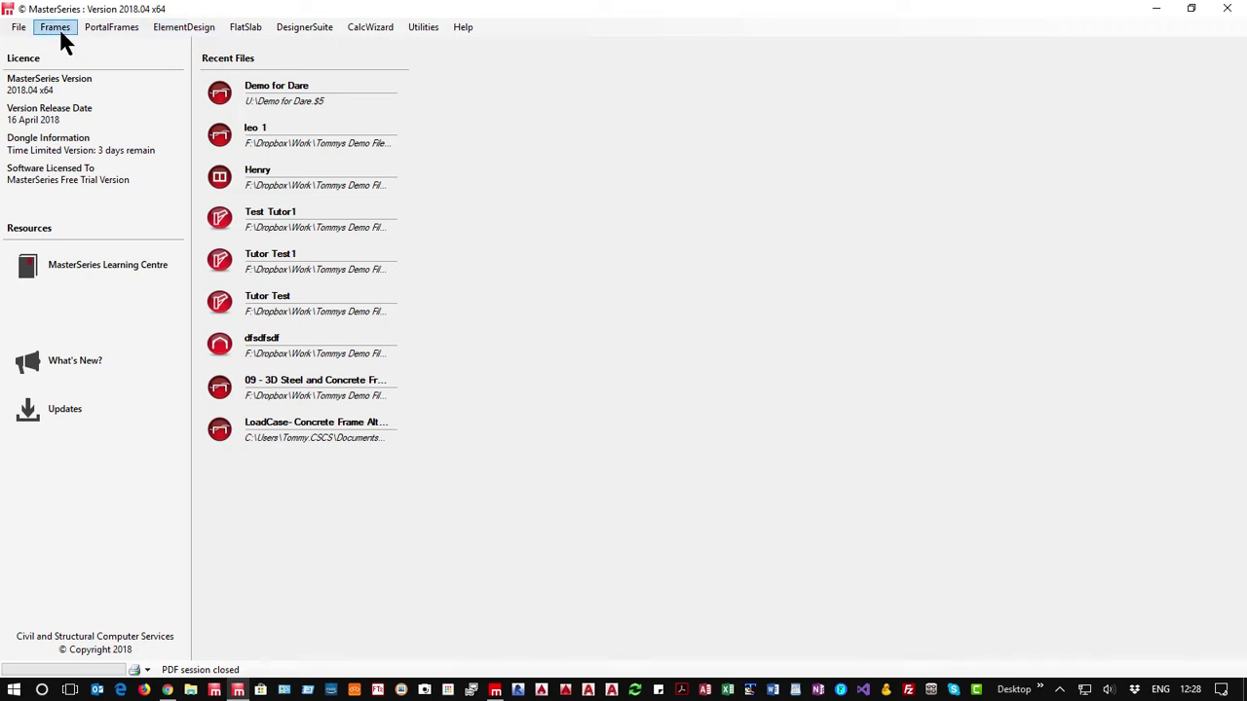
# - Look over the ElementDesign and DesignerSuite modules and start MasterKey : Masonry Design
pyautogui.click(191, 35)
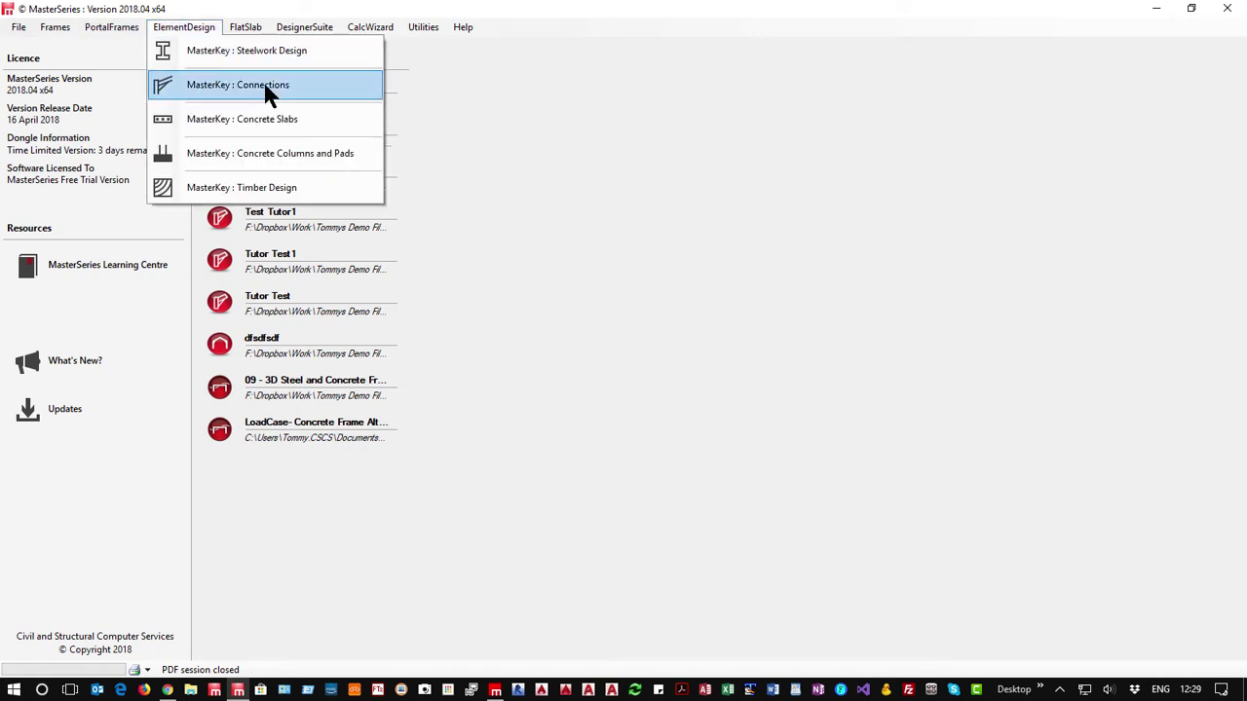
pyautogui.moveTo(306, 33)
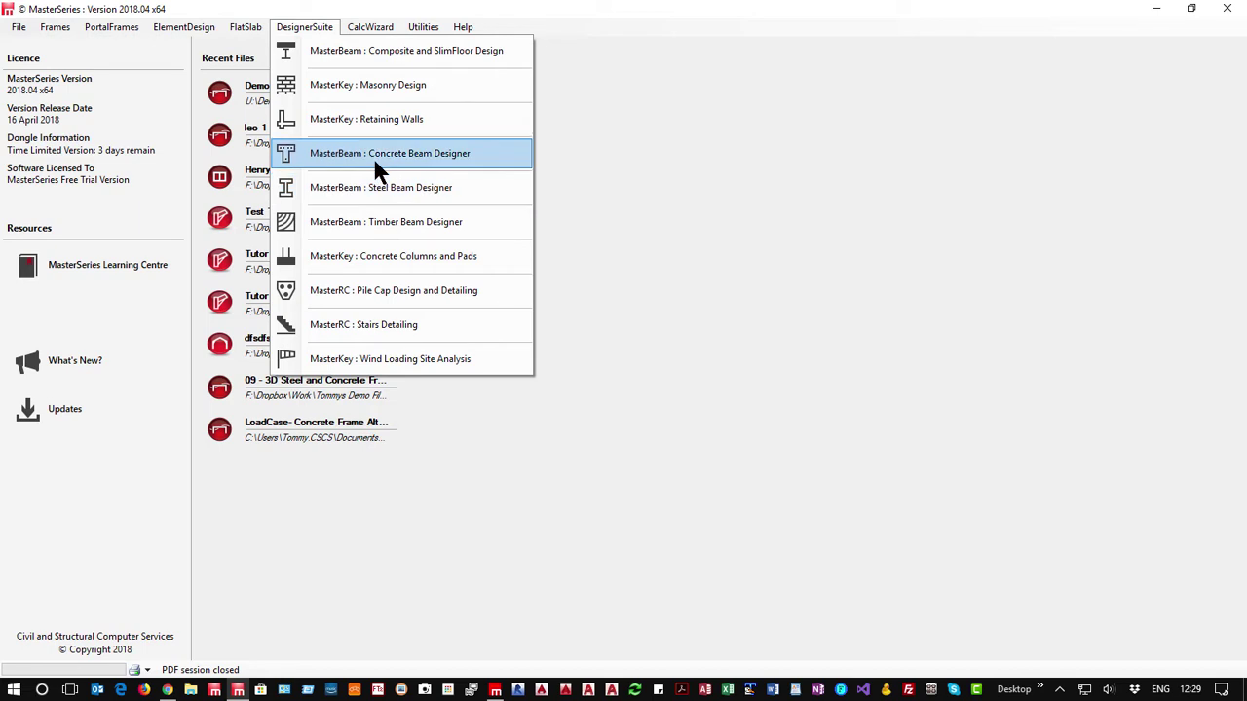
pyautogui.click(378, 86)
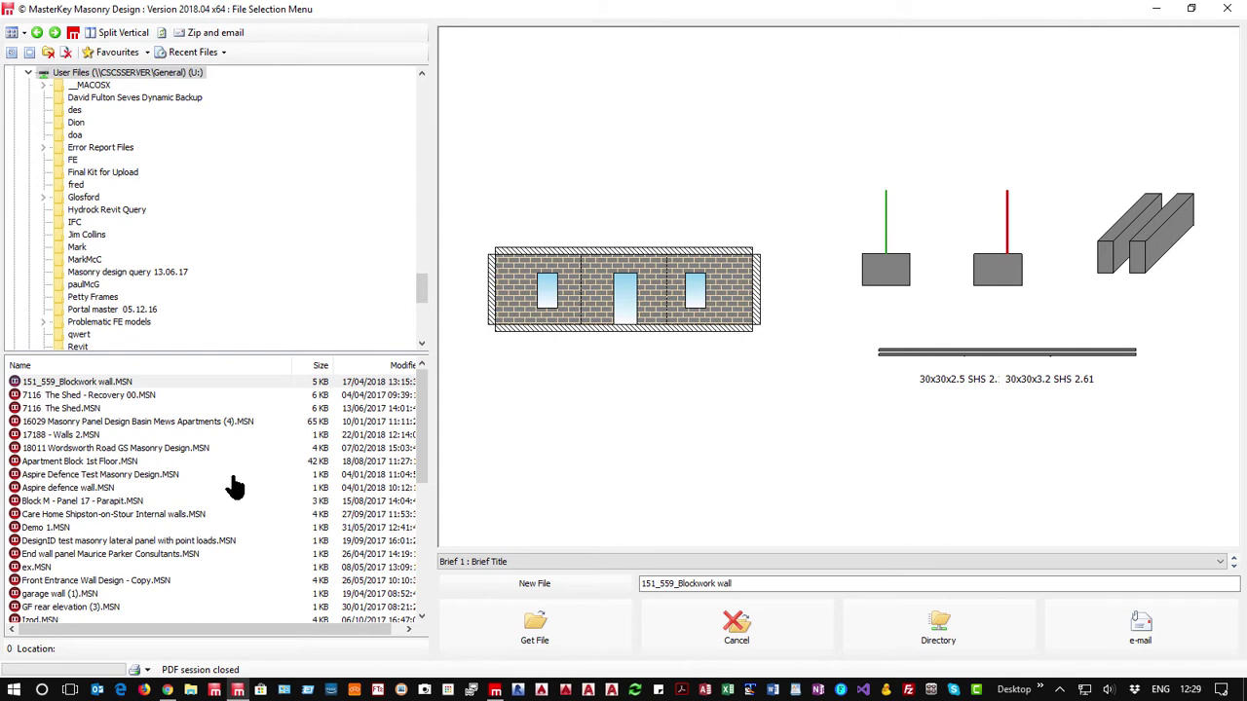
# - Browse the folder tree to Libraries > Documents and open the MasterSeriesFiles folder
pyautogui.scroll(10, 98, 147)
pyautogui.scroll(10, 98, 147)
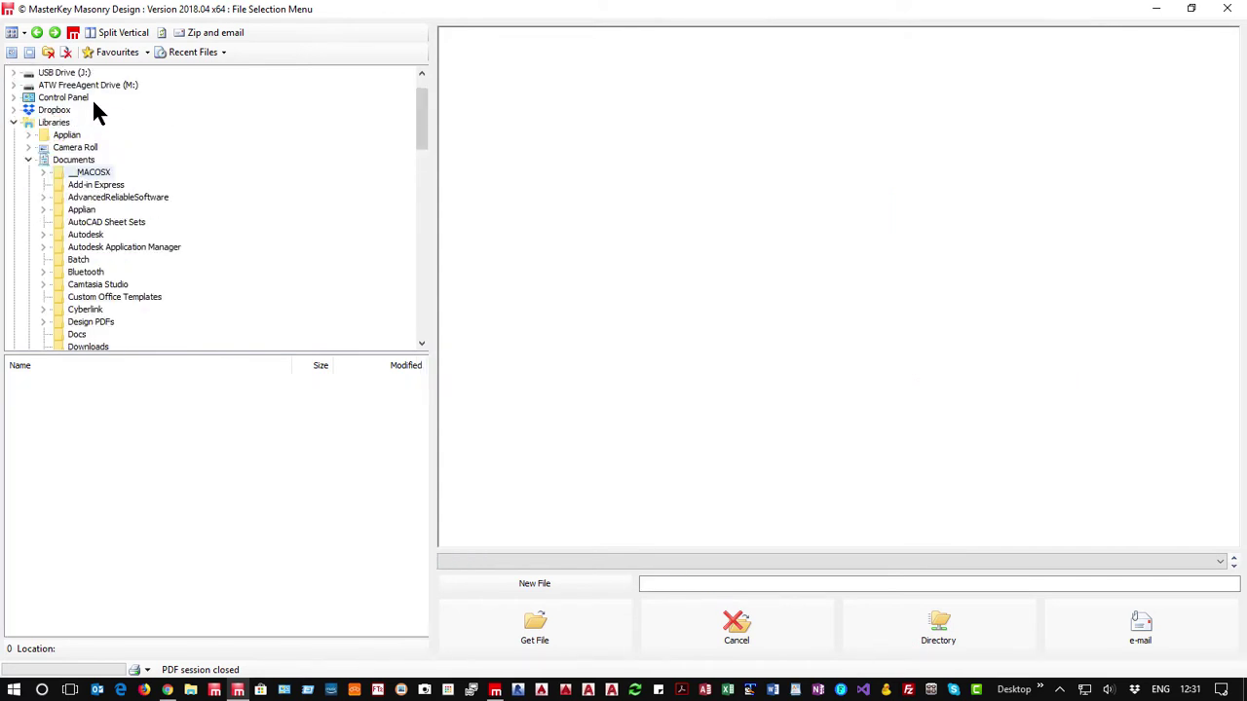
pyautogui.click(74, 199)
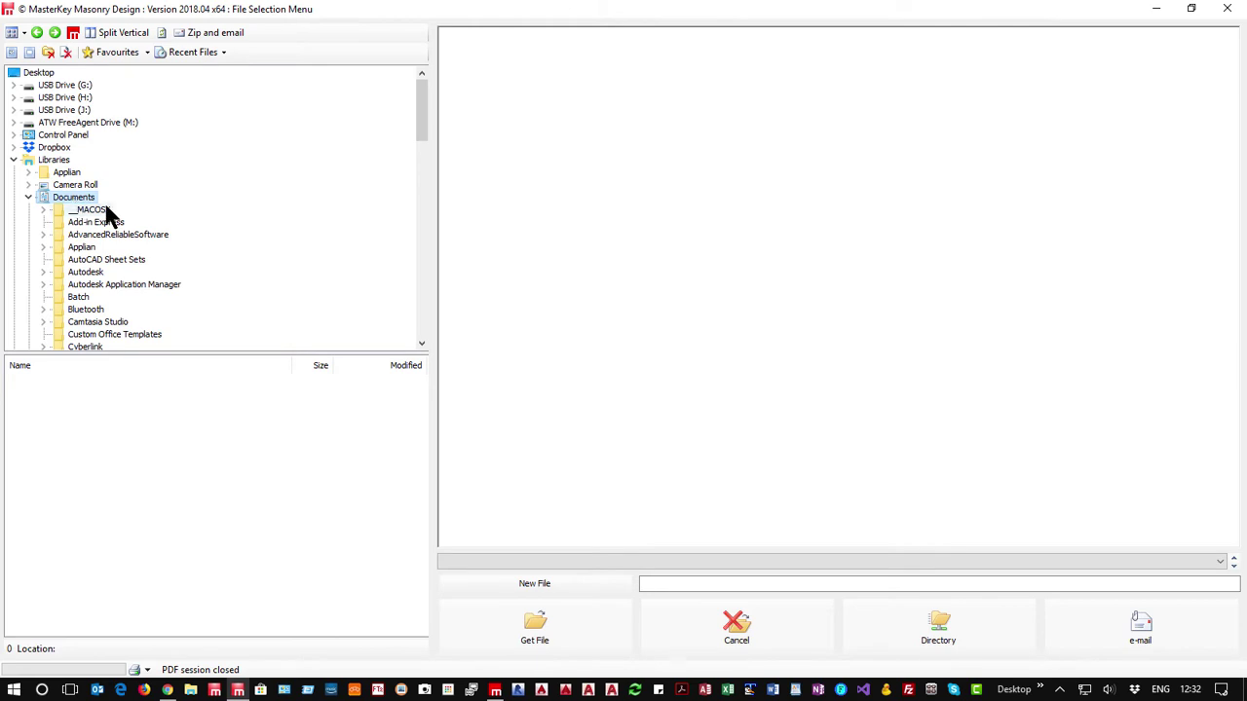
pyautogui.scroll(-2, 90, 251)
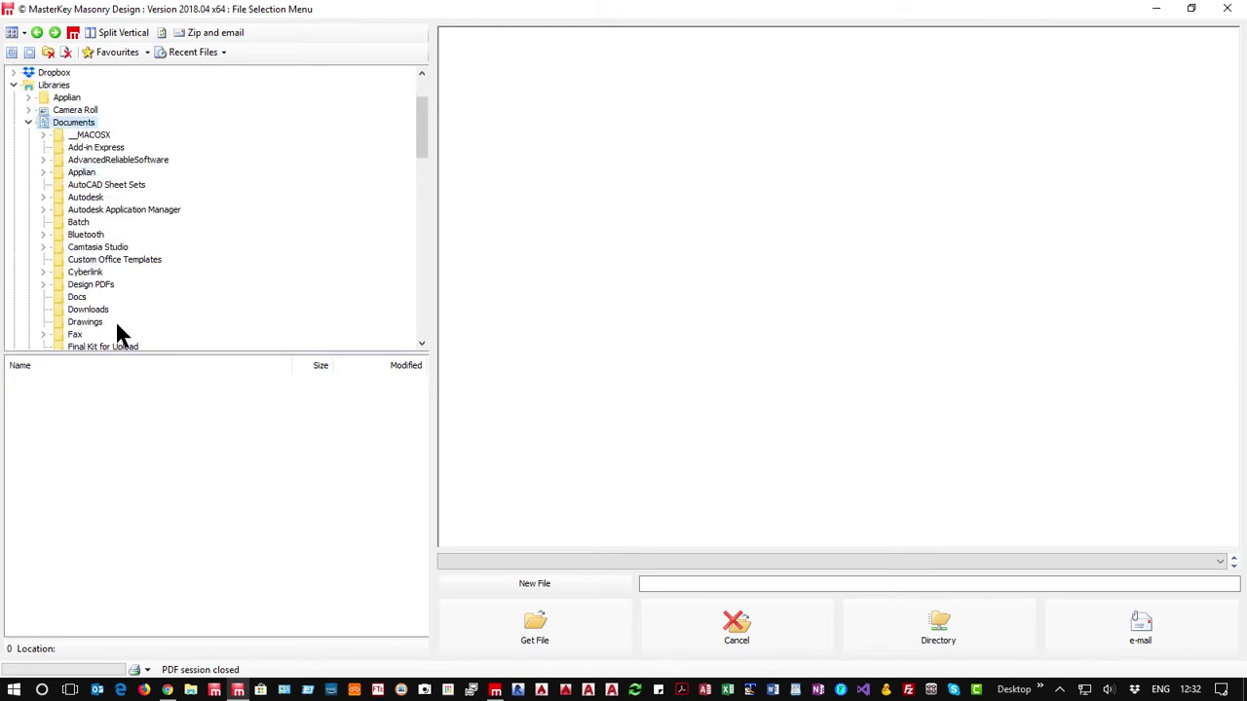
pyautogui.scroll(-2, 117, 331)
pyautogui.scroll(-2, 98, 328)
pyautogui.scroll(-6, 97, 328)
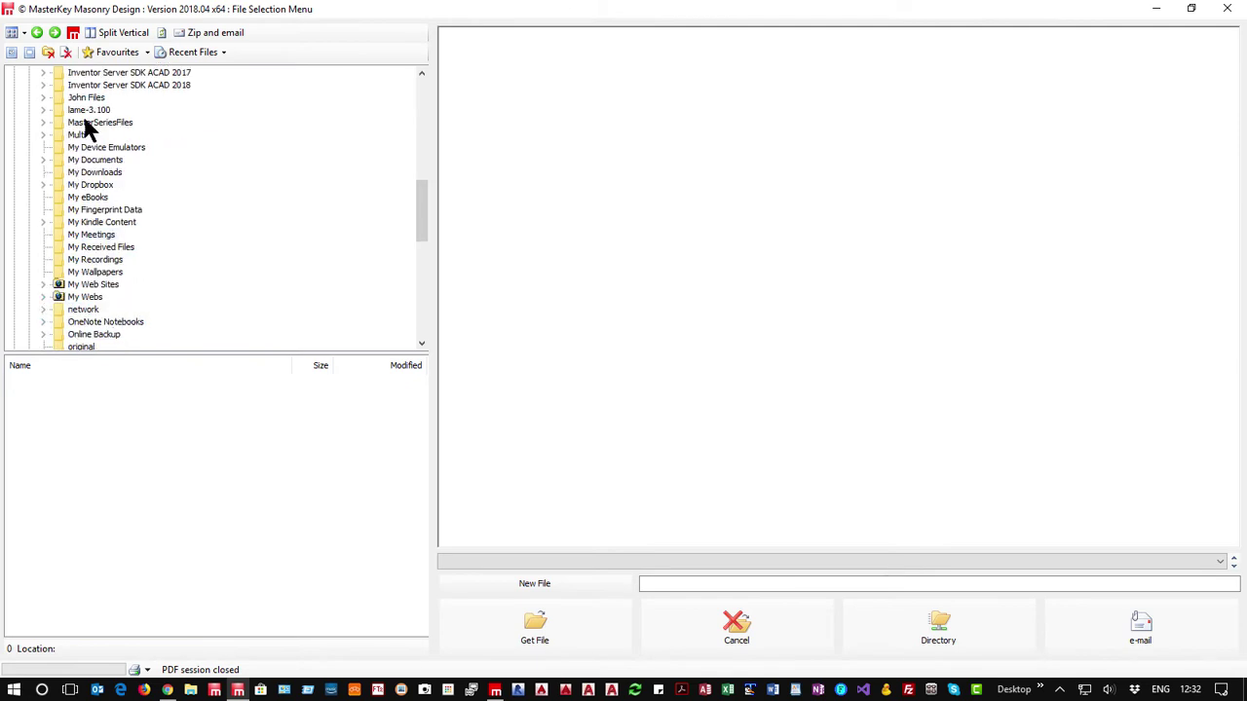
pyautogui.scroll(-2, 88, 204)
pyautogui.scroll(6, 97, 238)
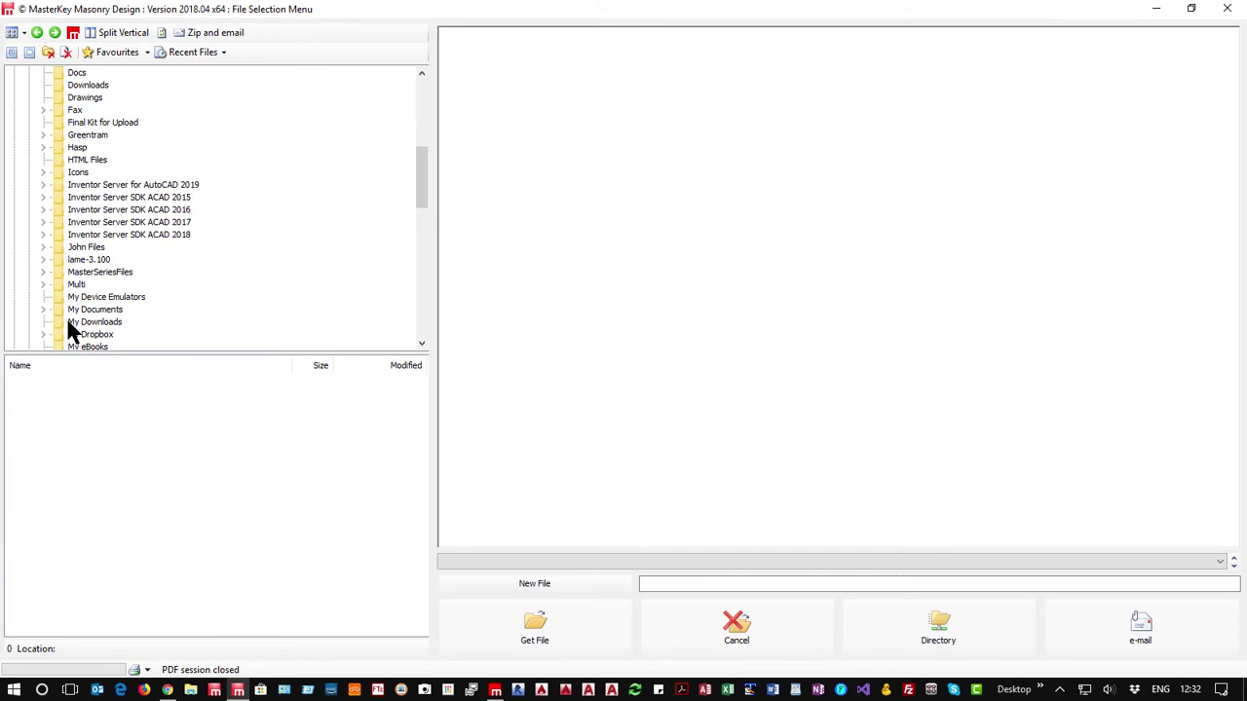
pyautogui.doubleClick(112, 278)
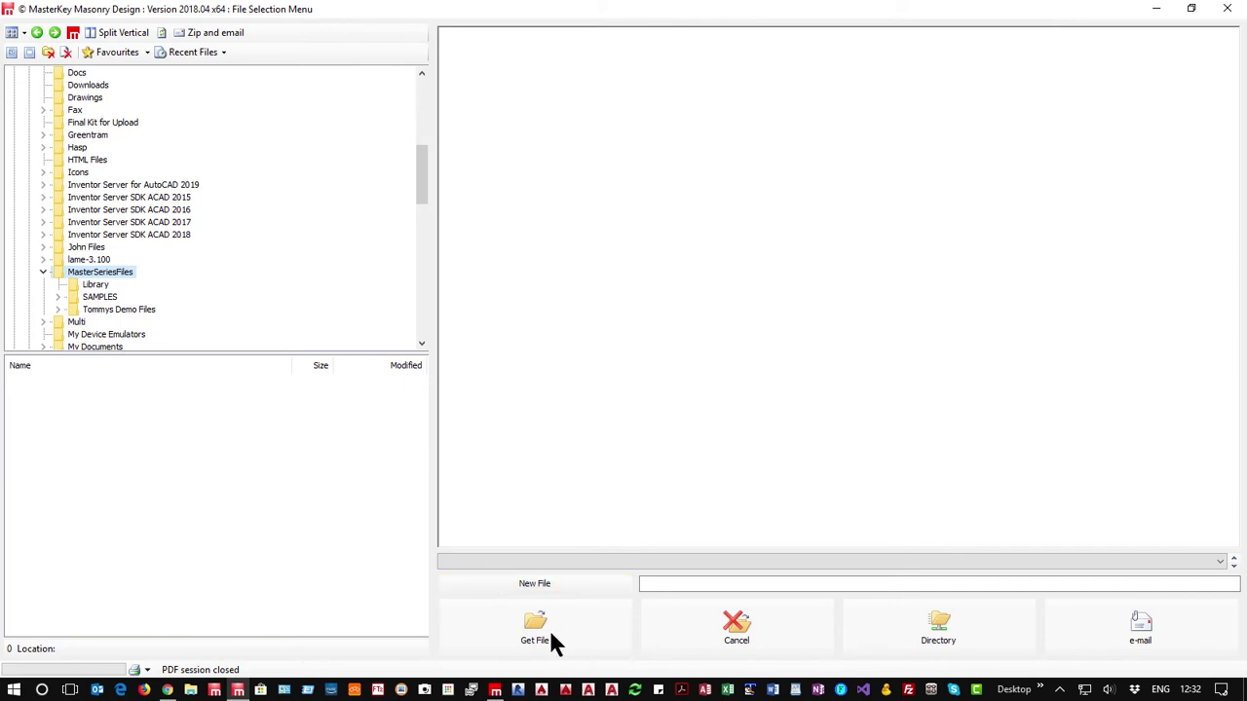
# - Create a new masonry design file named Demo1 in the MasterSeriesFiles folder
pyautogui.click(550, 582)
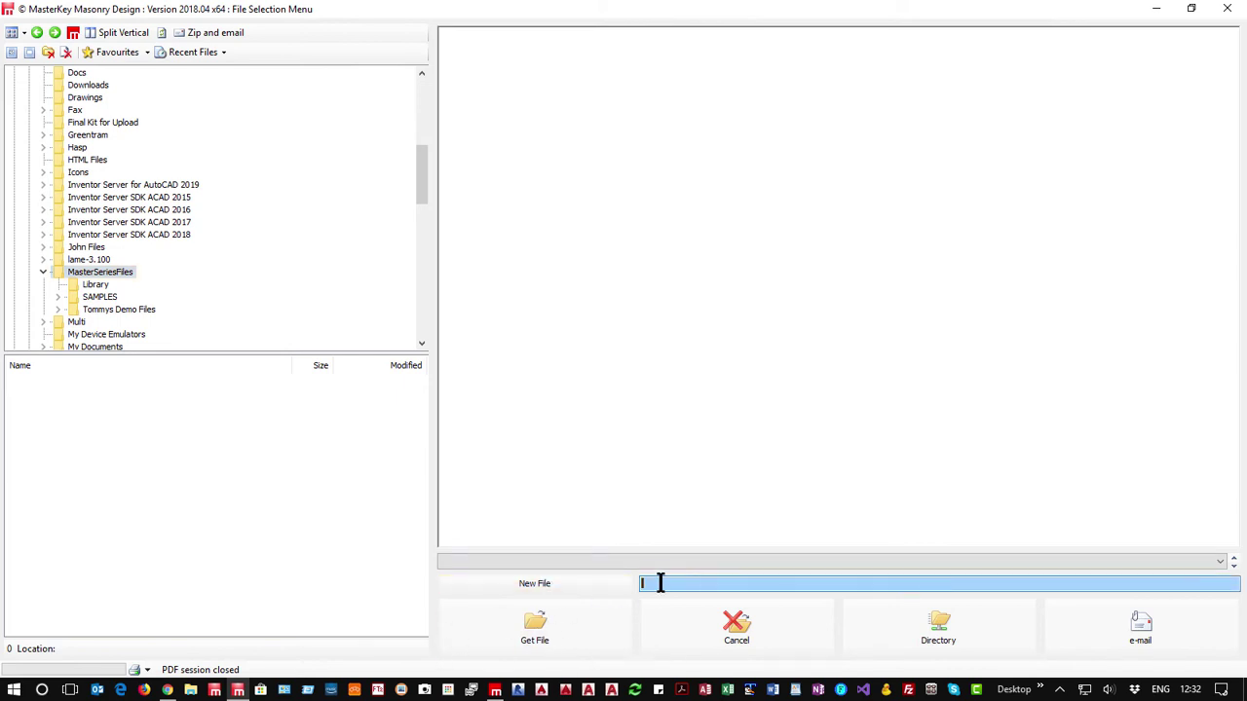
pyautogui.write('Demo 1')
pyautogui.click(532, 631)
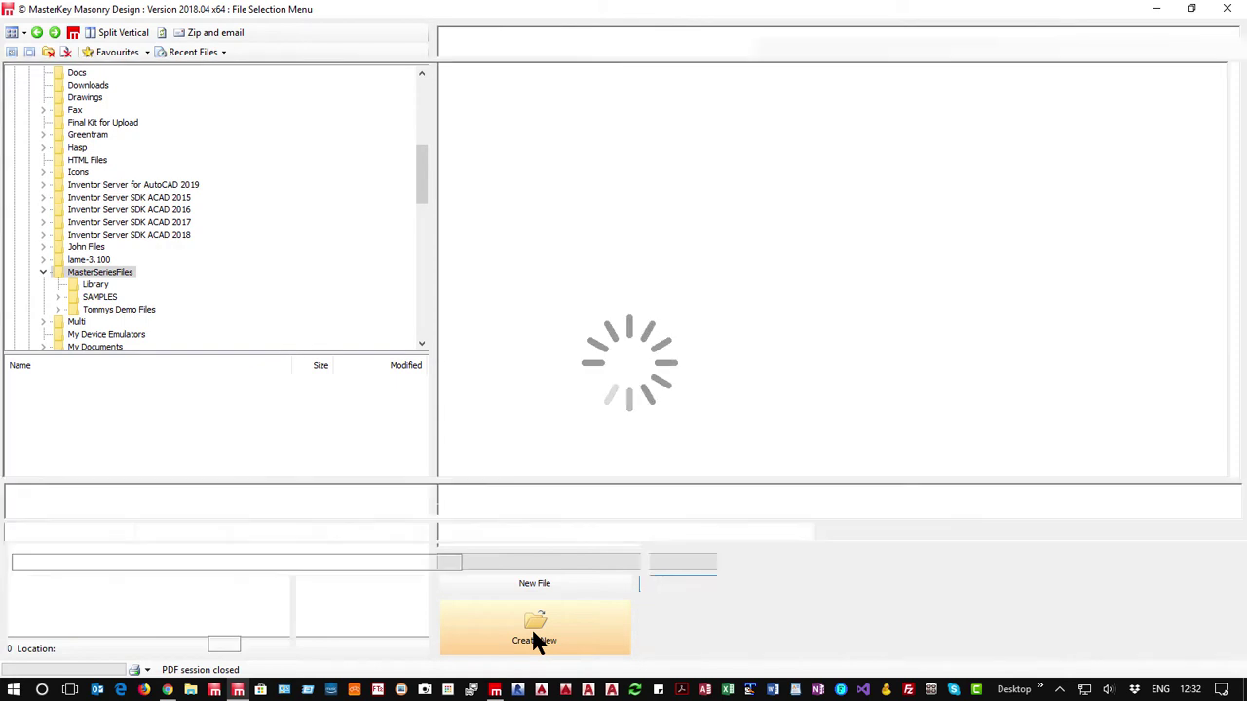
# - Exit MasterKey Masonry Design and save the Demo1 data file
pyautogui.click(1228, 8)
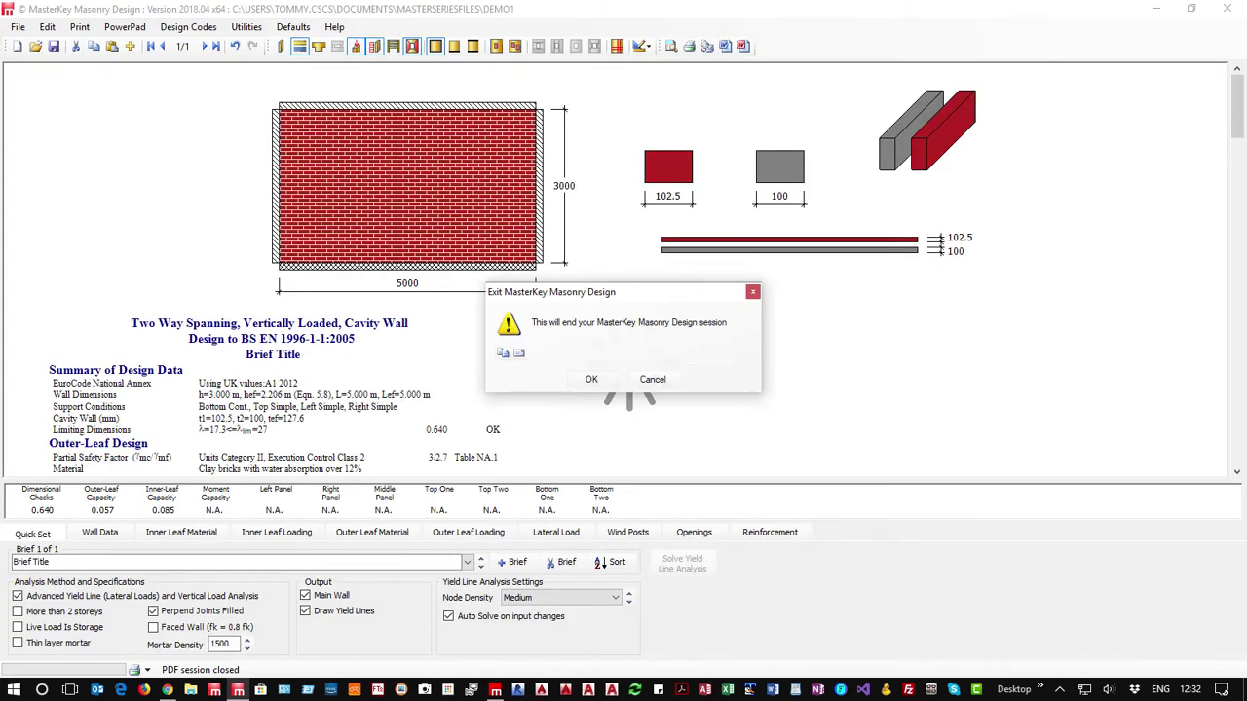
pyautogui.click(590, 381)
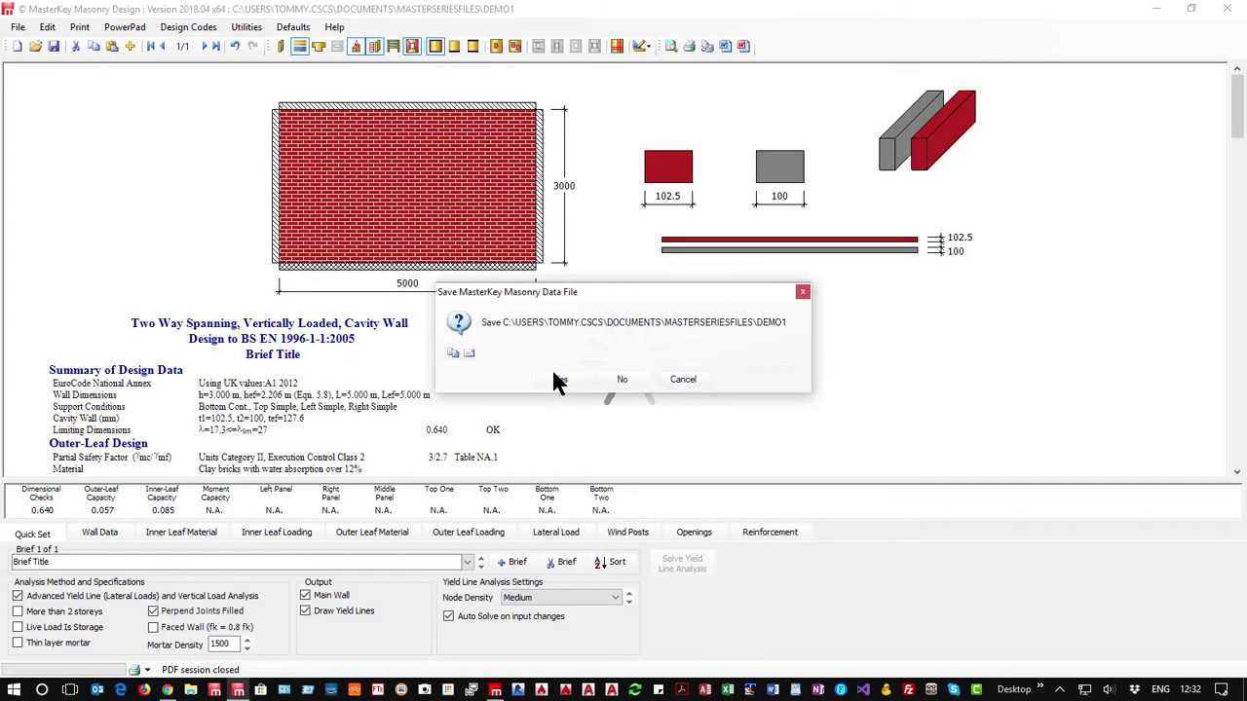
pyautogui.click(559, 380)
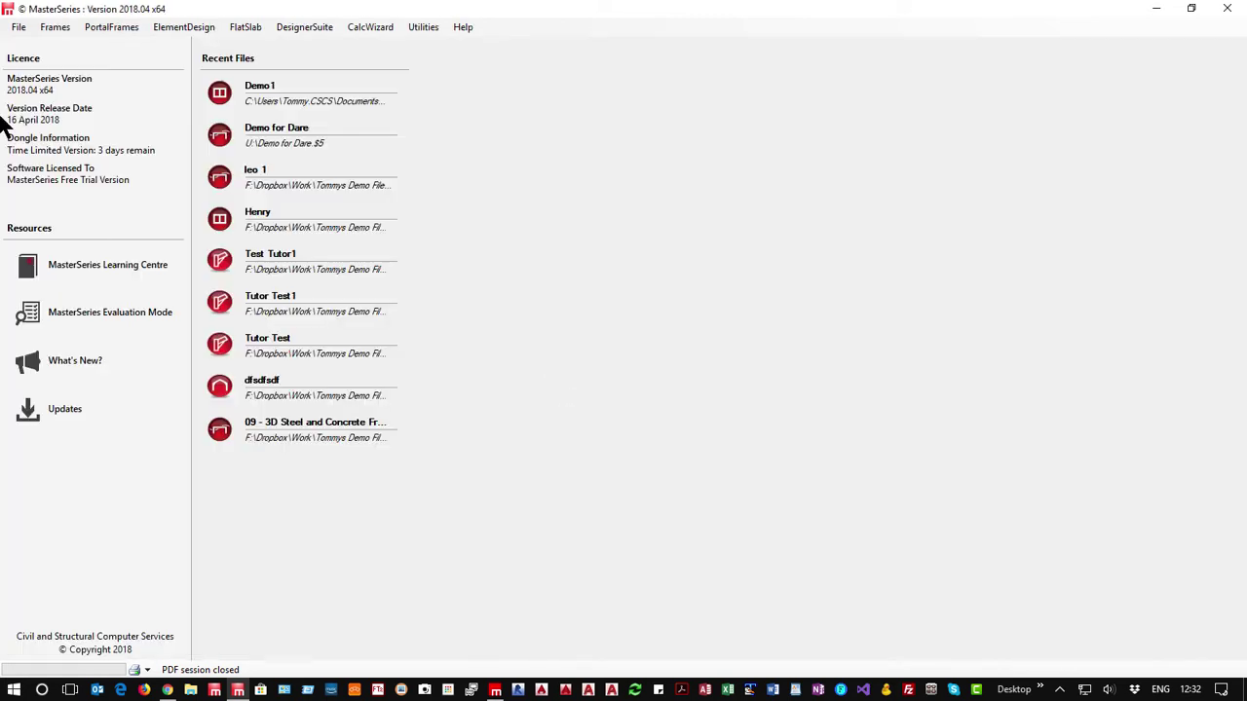
# - Start MasterKey : Masonry Design again and select the saved Demo1.MSN file to preview it
pyautogui.click(306, 26)
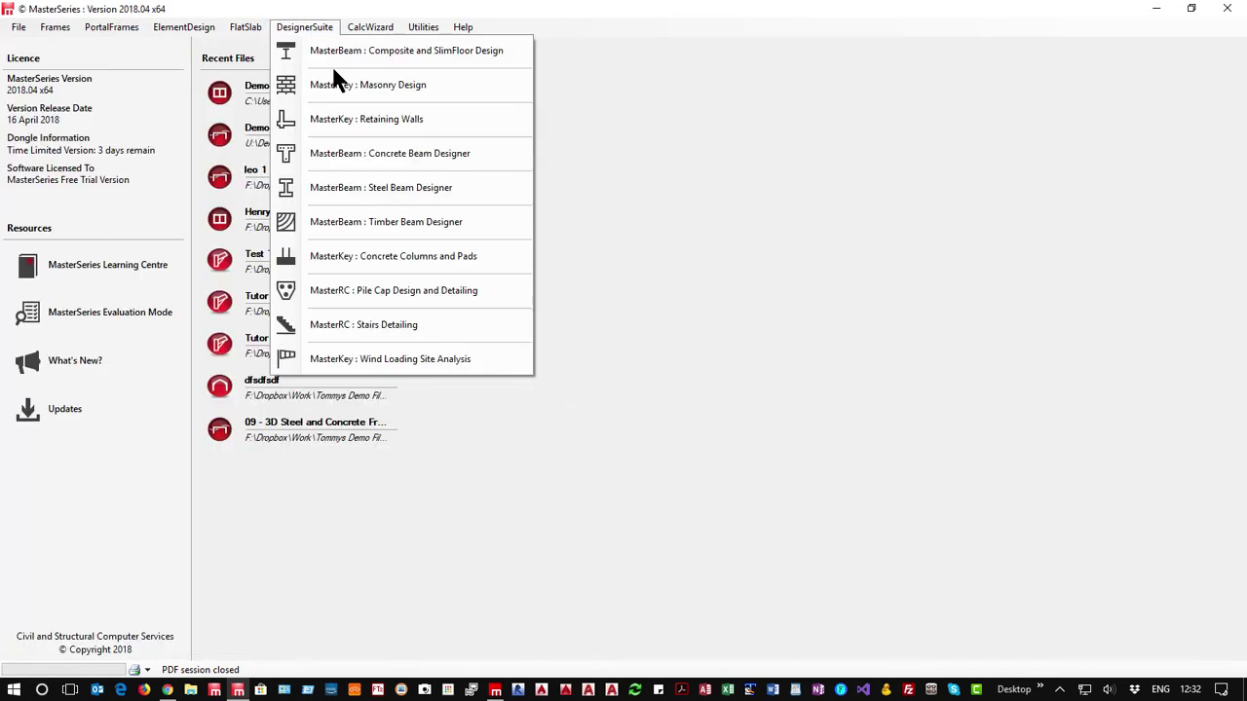
pyautogui.click(346, 87)
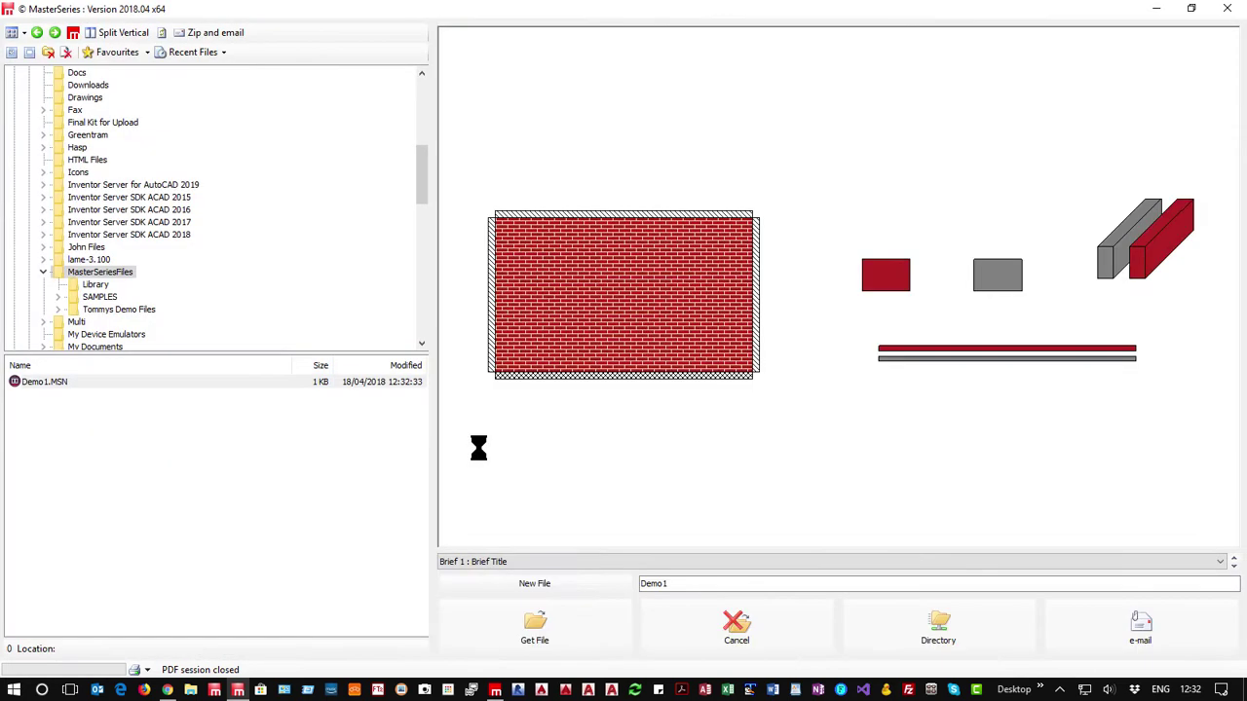
pyautogui.click(62, 392)
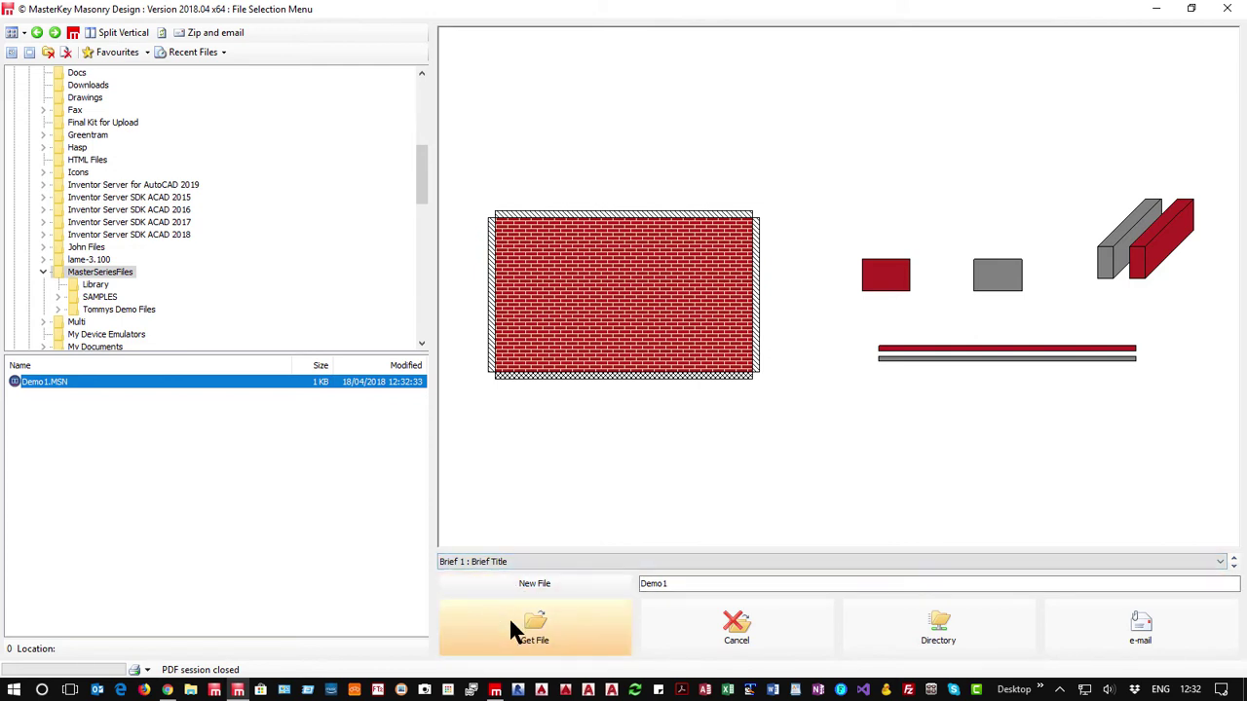
# - Create another new masonry design file named Demo 2 in the MasterSeriesFiles folder
pyautogui.click(523, 587)
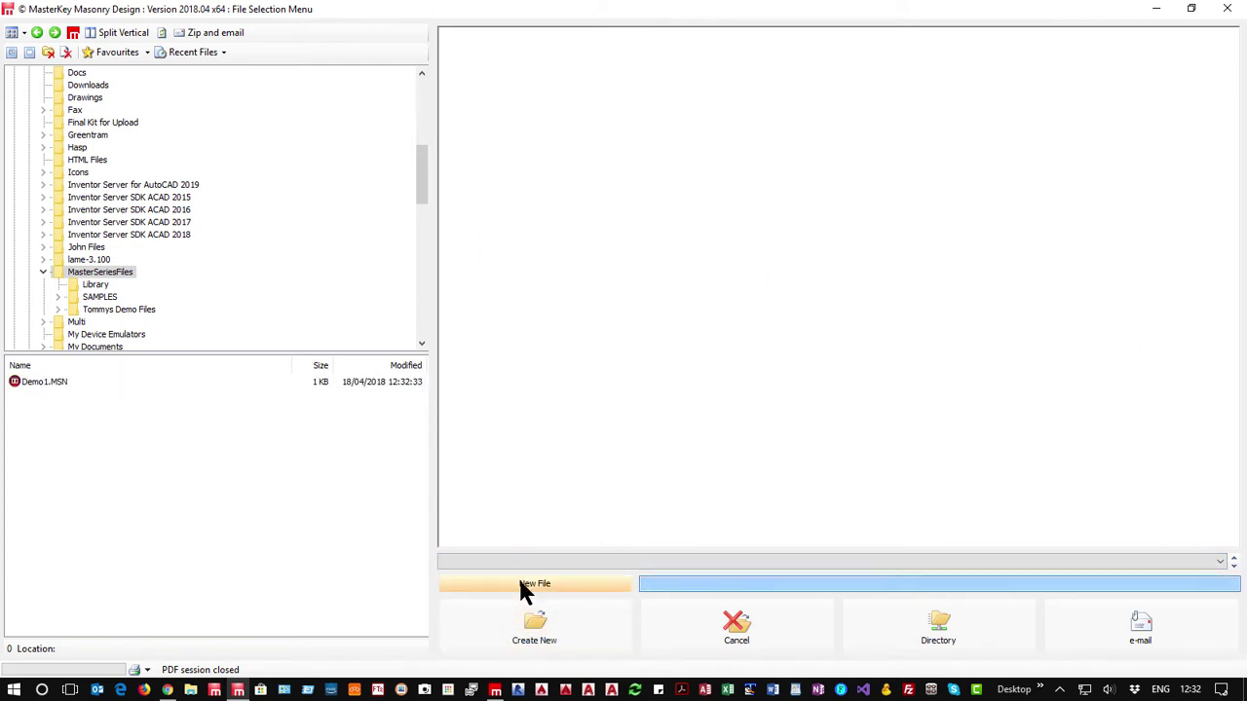
pyautogui.write('Demo 2')
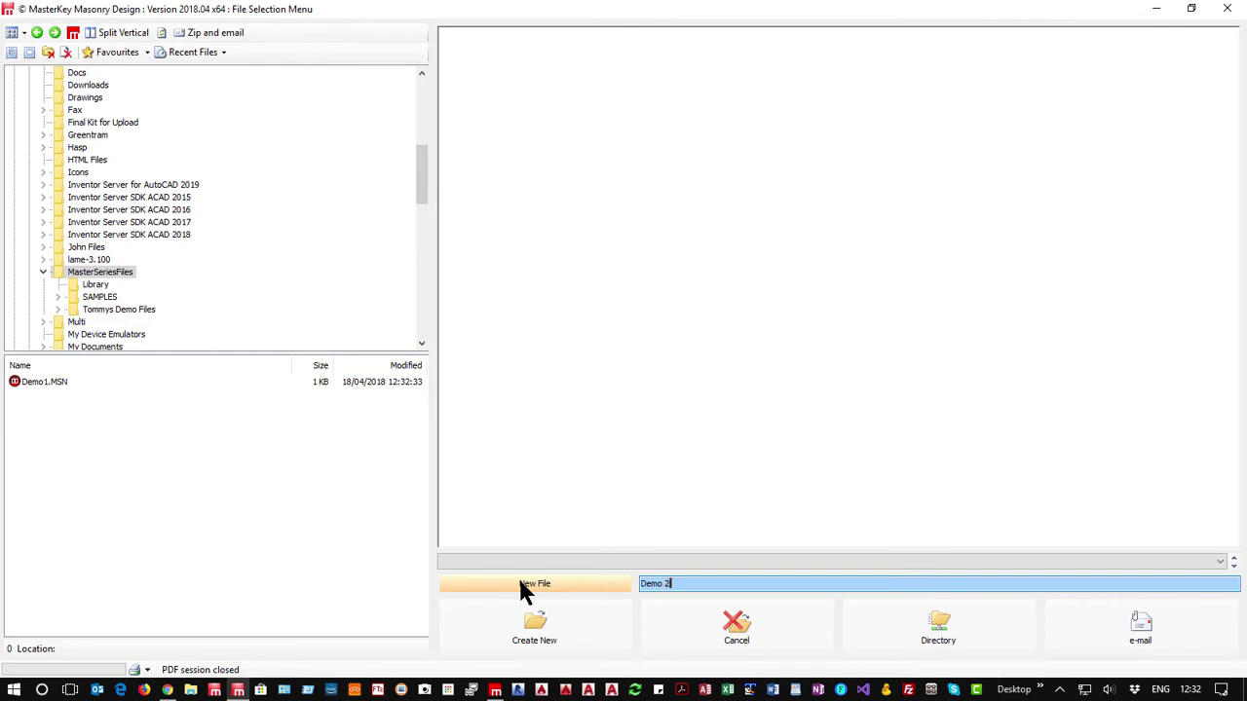
pyautogui.click(534, 635)
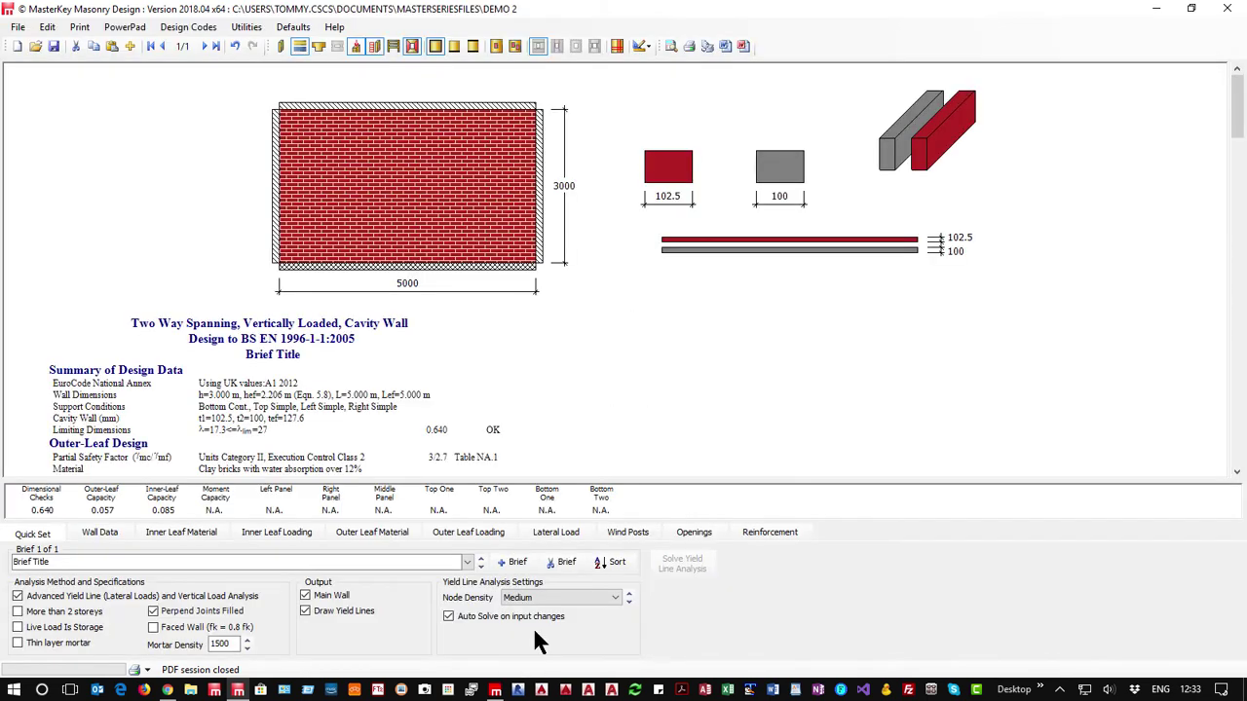
# - View the Wall Data and Outer Leaf Material settings of the Demo 2 wall
pyautogui.click(97, 528)
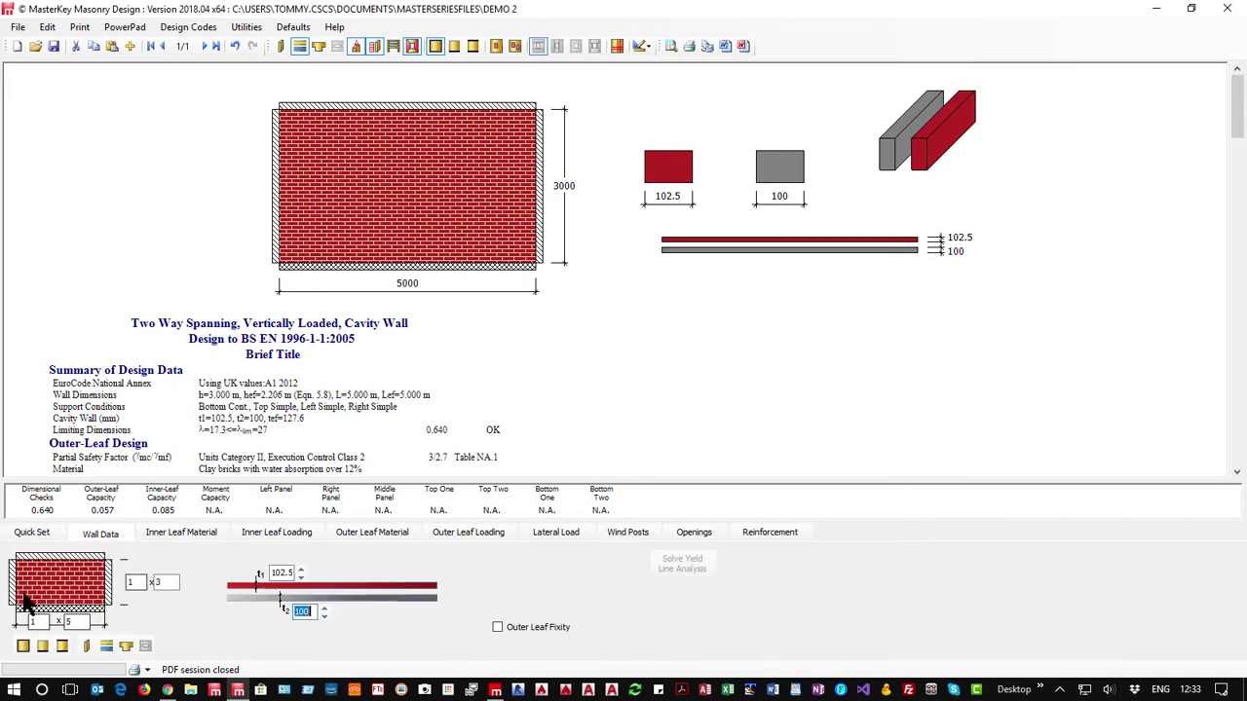
pyautogui.click(364, 531)
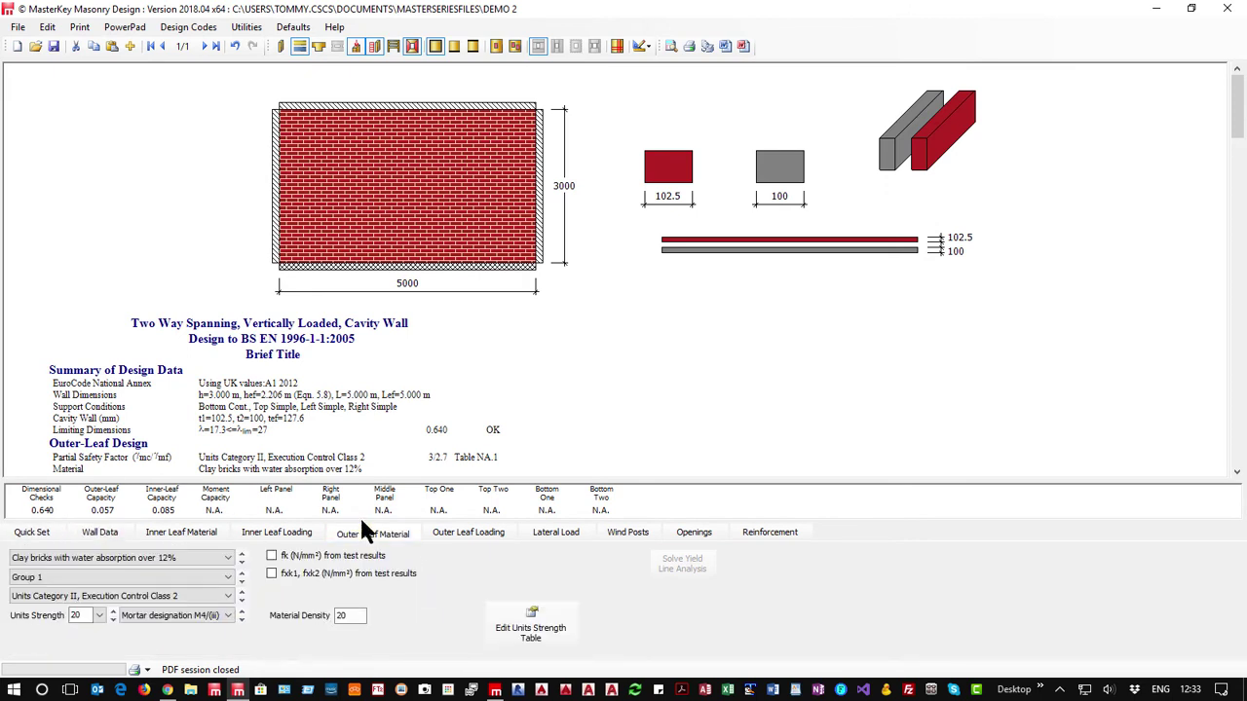
# - Exit MasterKey Masonry Design and save the Demo 2 data file
pyautogui.click(1227, 10)
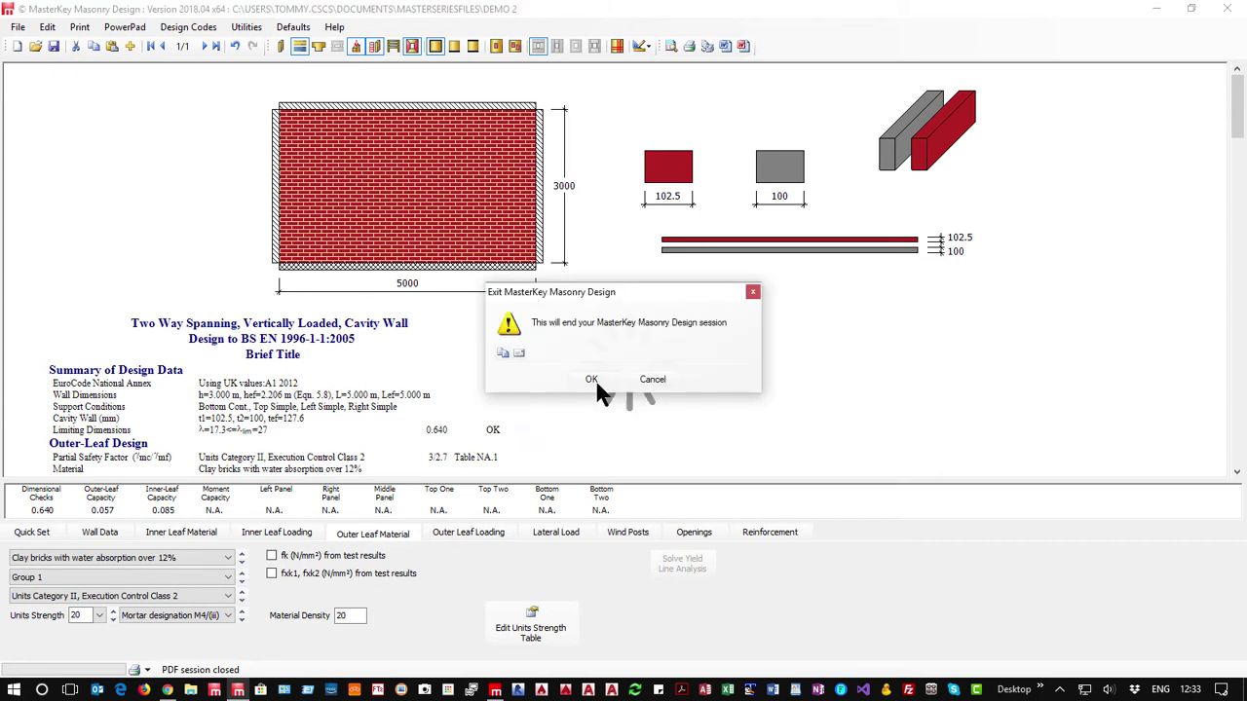
pyautogui.click(592, 380)
pyautogui.click(564, 380)
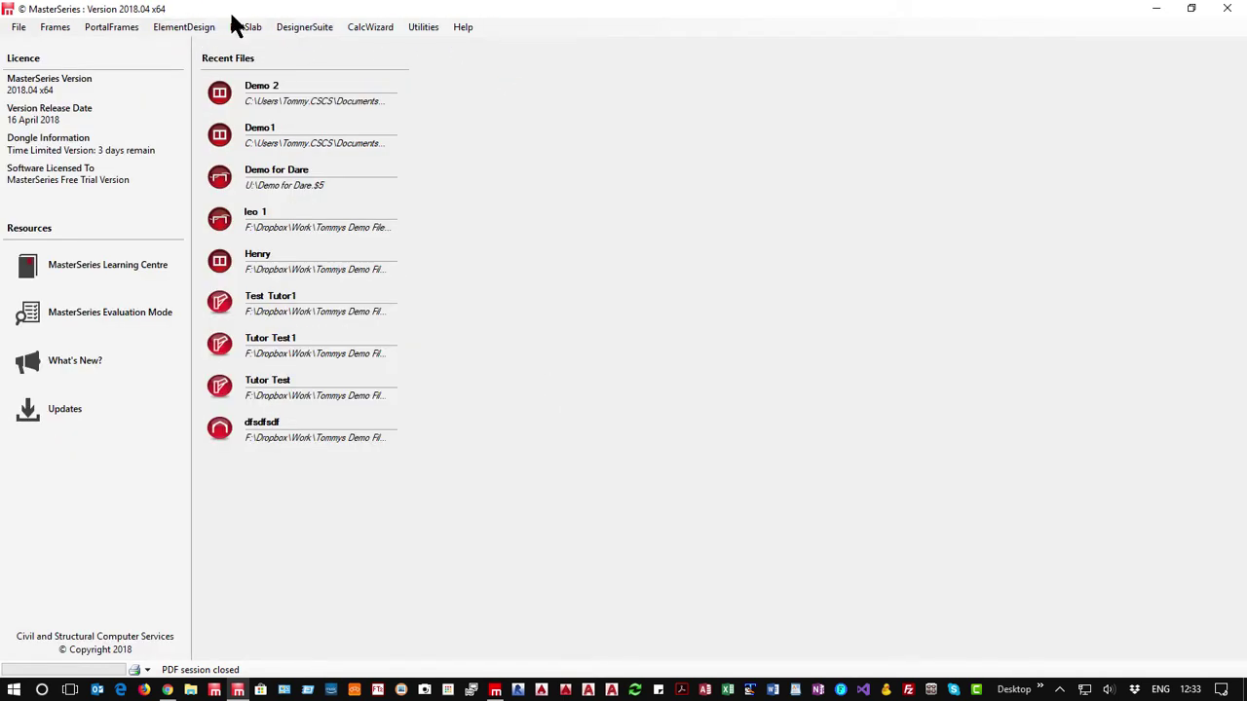
pyautogui.click(300, 37)
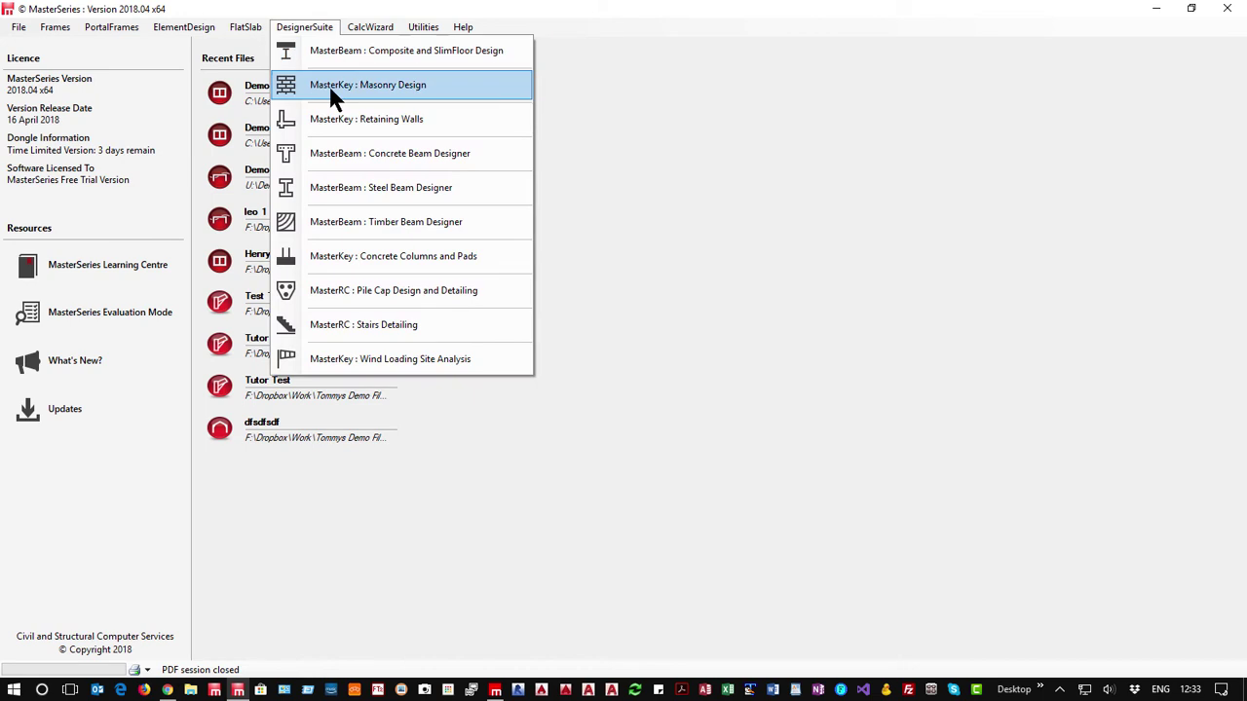
pyautogui.click(251, 54)
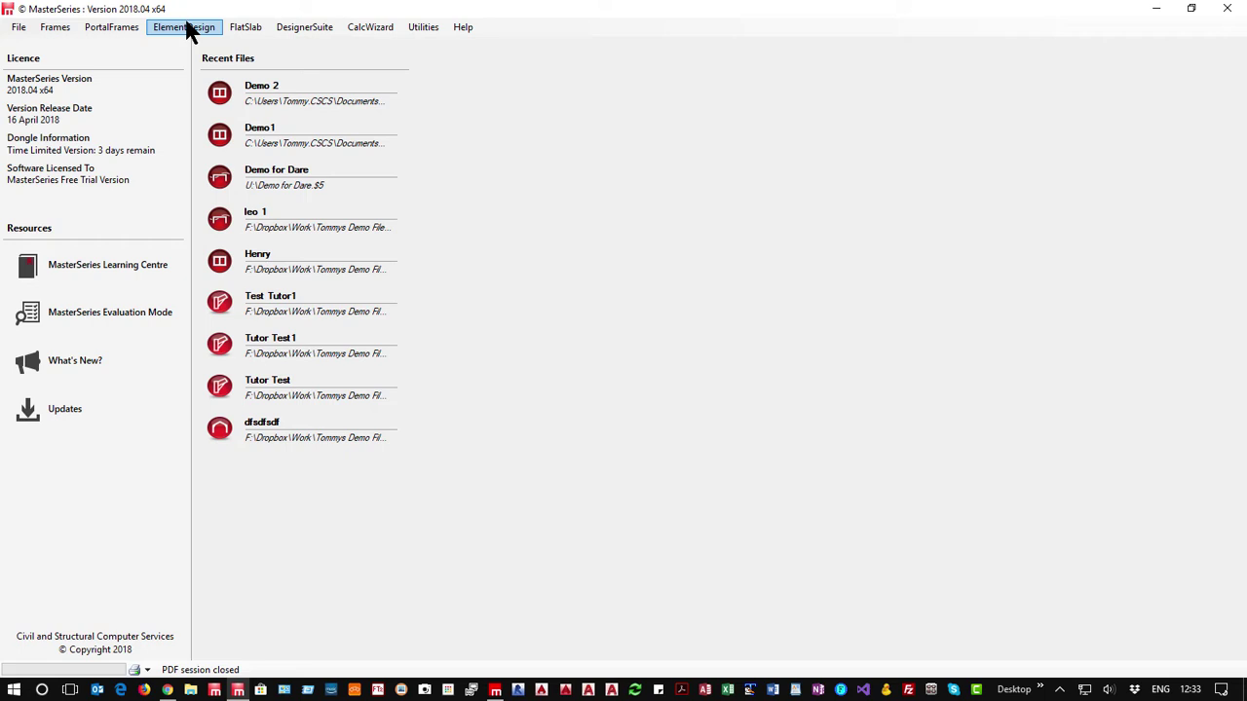
# - Start MasterFrame : Analysis Design Drafting and create a new frame file named Demo 1 in the MasterSeriesFiles folder
pyautogui.click(53, 28)
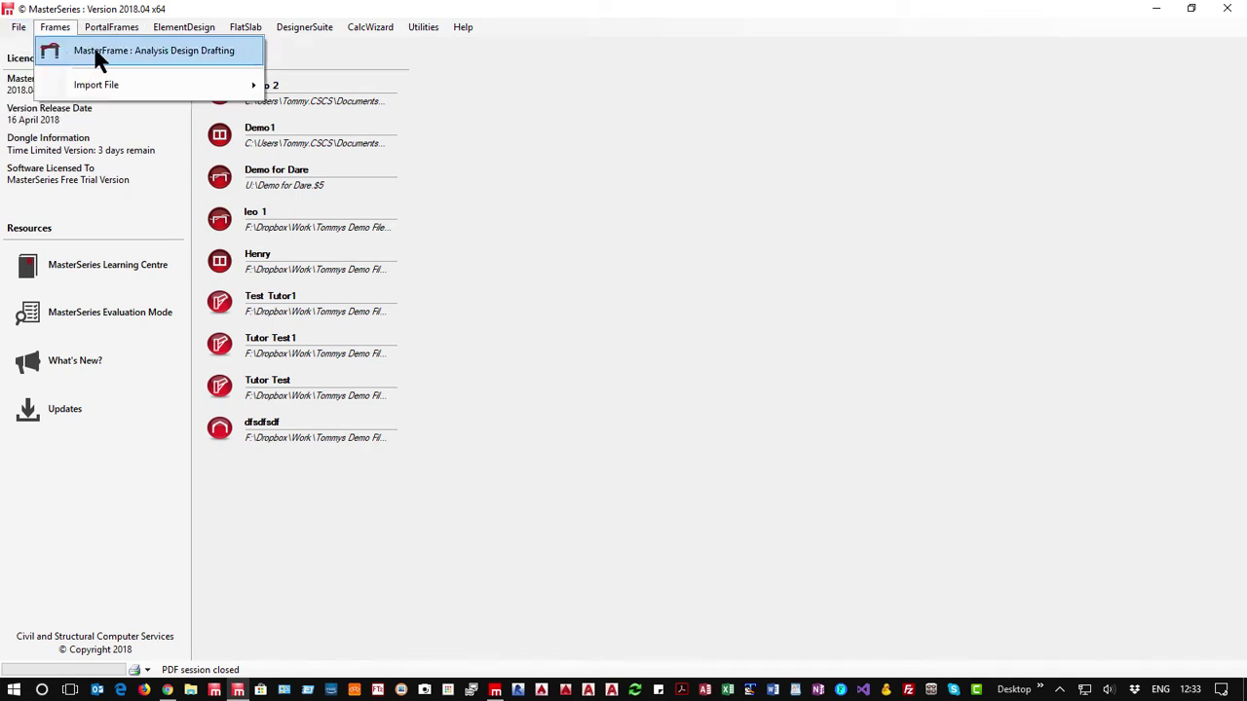
pyautogui.click(97, 56)
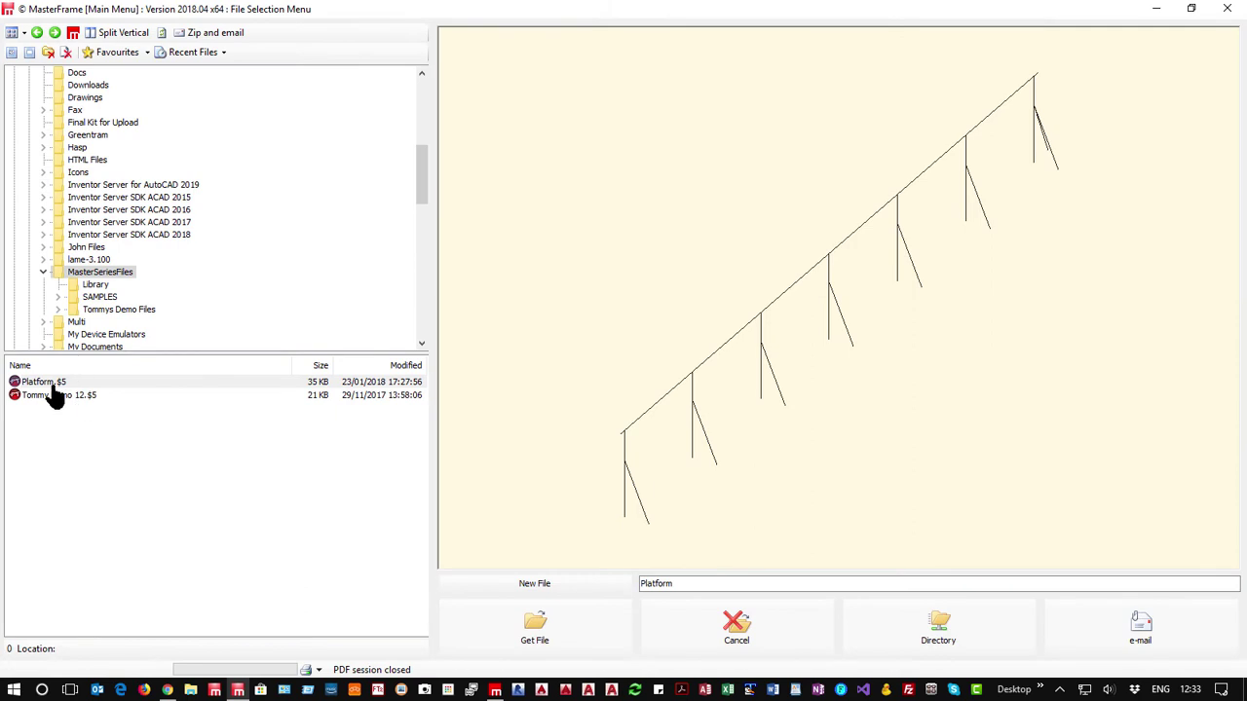
pyautogui.click(50, 398)
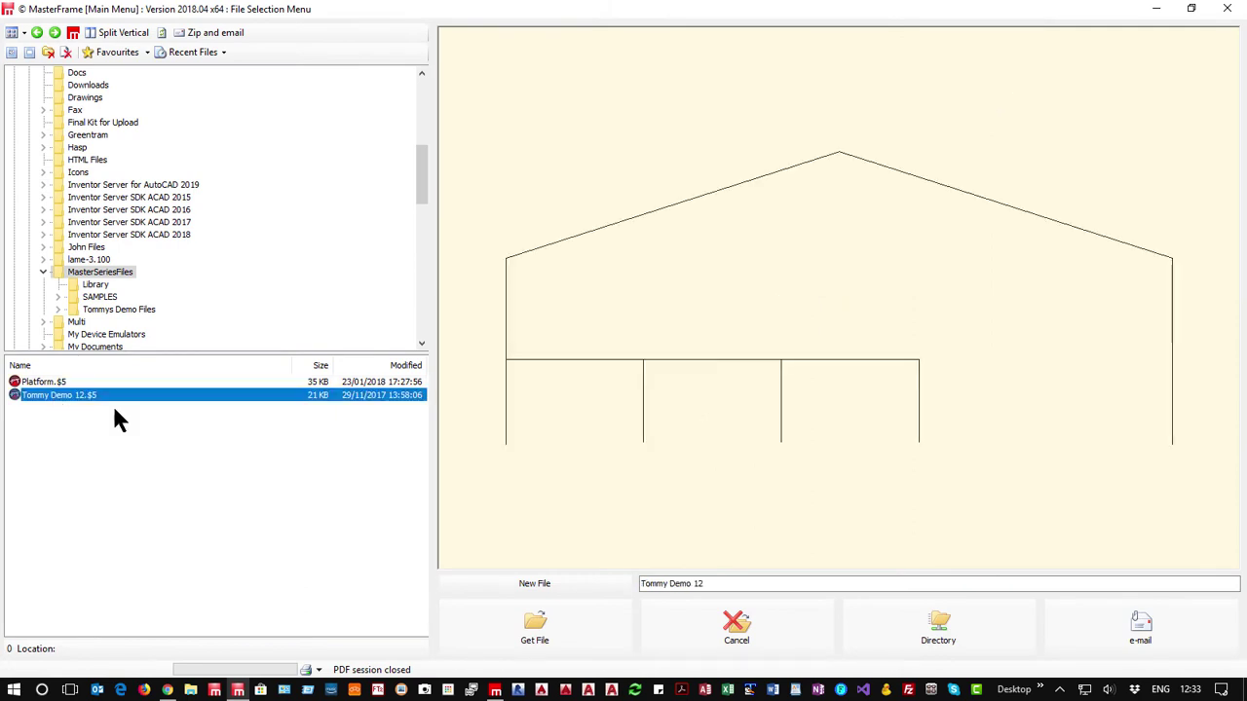
pyautogui.click(507, 584)
pyautogui.write('Demo 1')
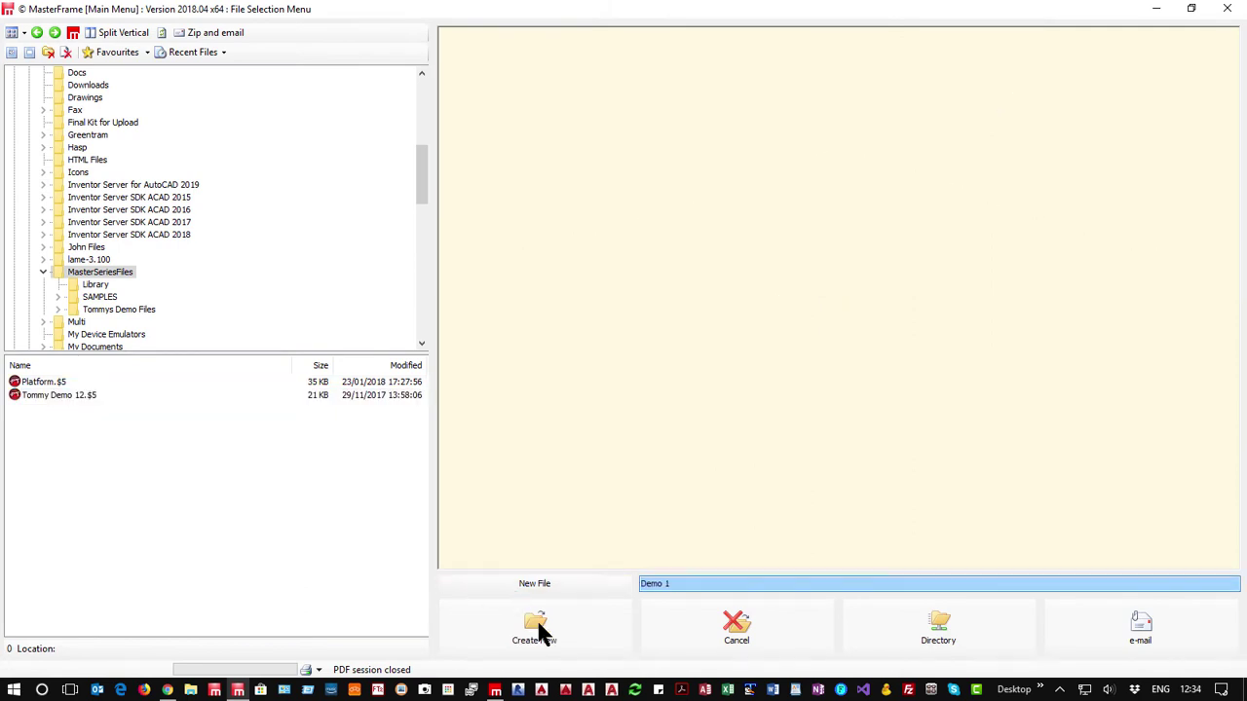
pyautogui.click(531, 625)
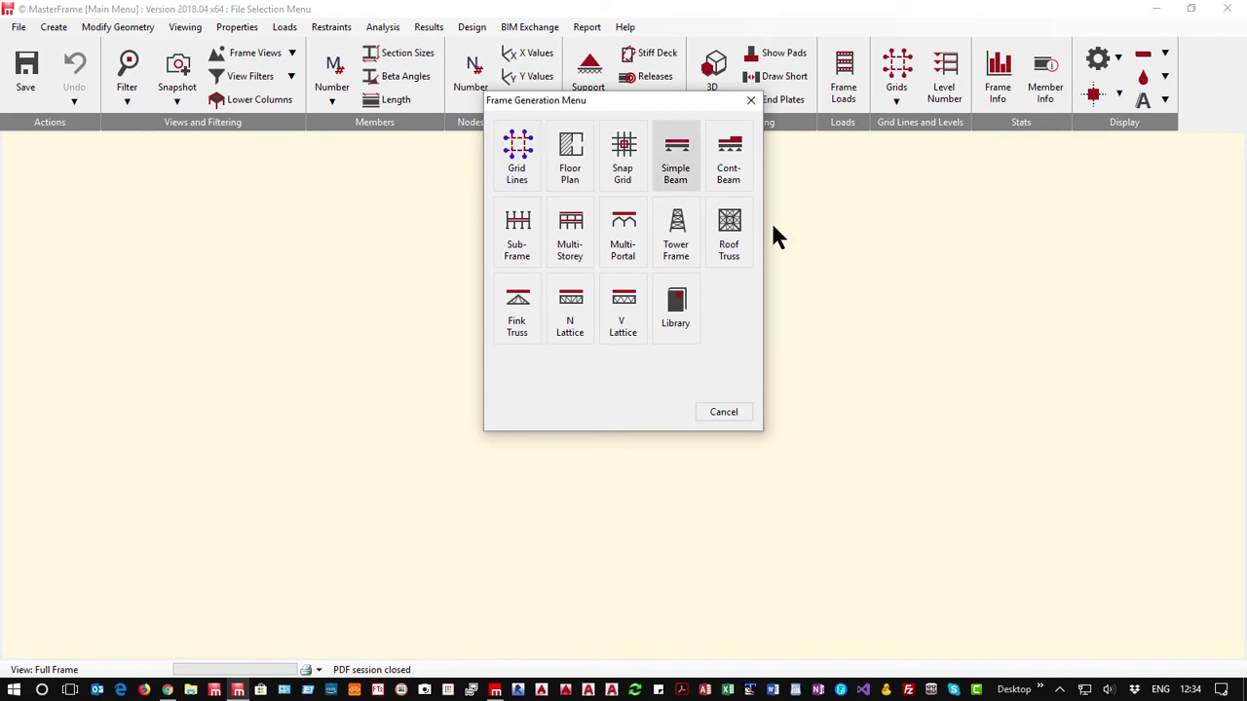
# - Generate orthogonal grid lines with four X lines from A at 6.25 m and five Z lines from 1 at 4.5 m intervals
pyautogui.click(515, 162)
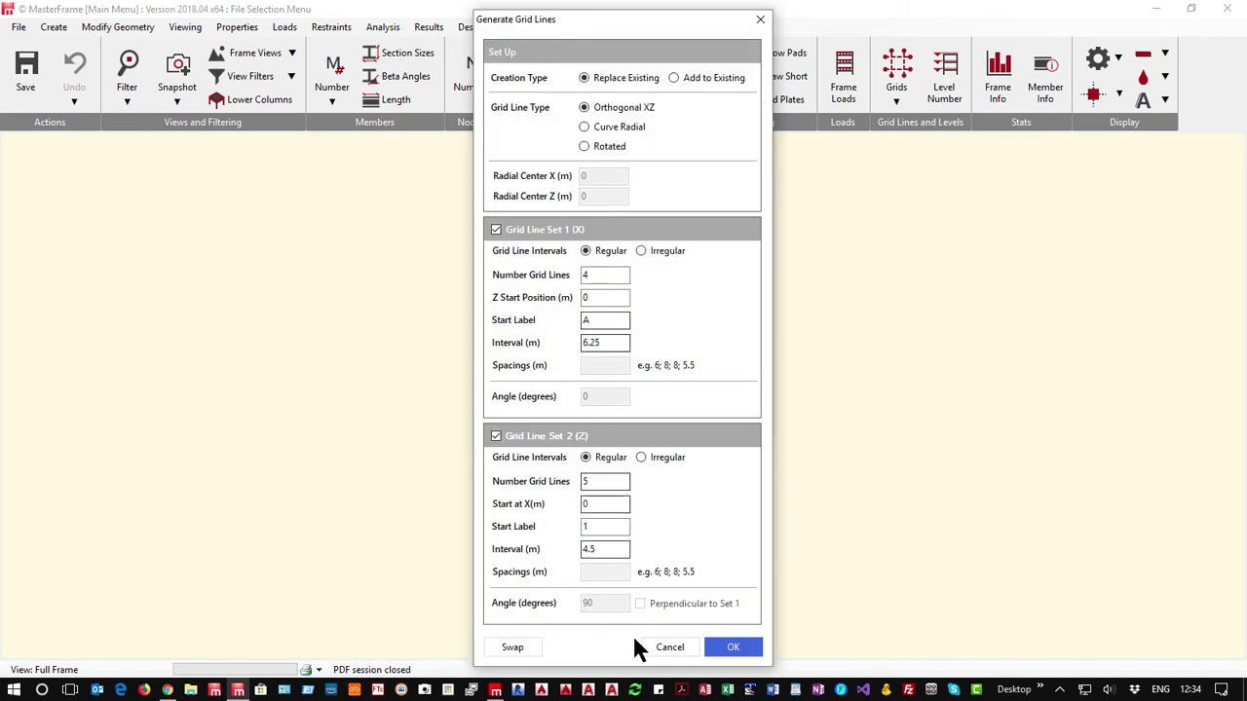
pyautogui.click(735, 651)
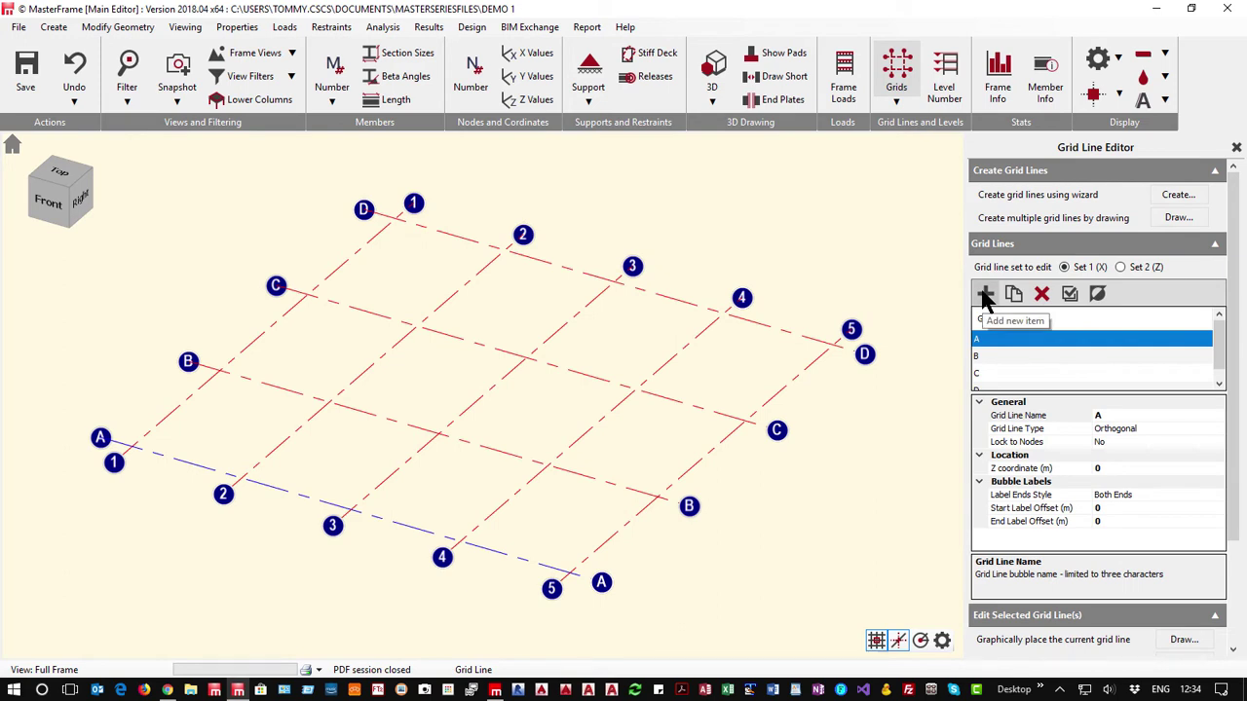
# - Add a sixth grid line to Set 2 (Z), 5.55 m beyond grid line 5, and close the grid line editor
pyautogui.click(1130, 268)
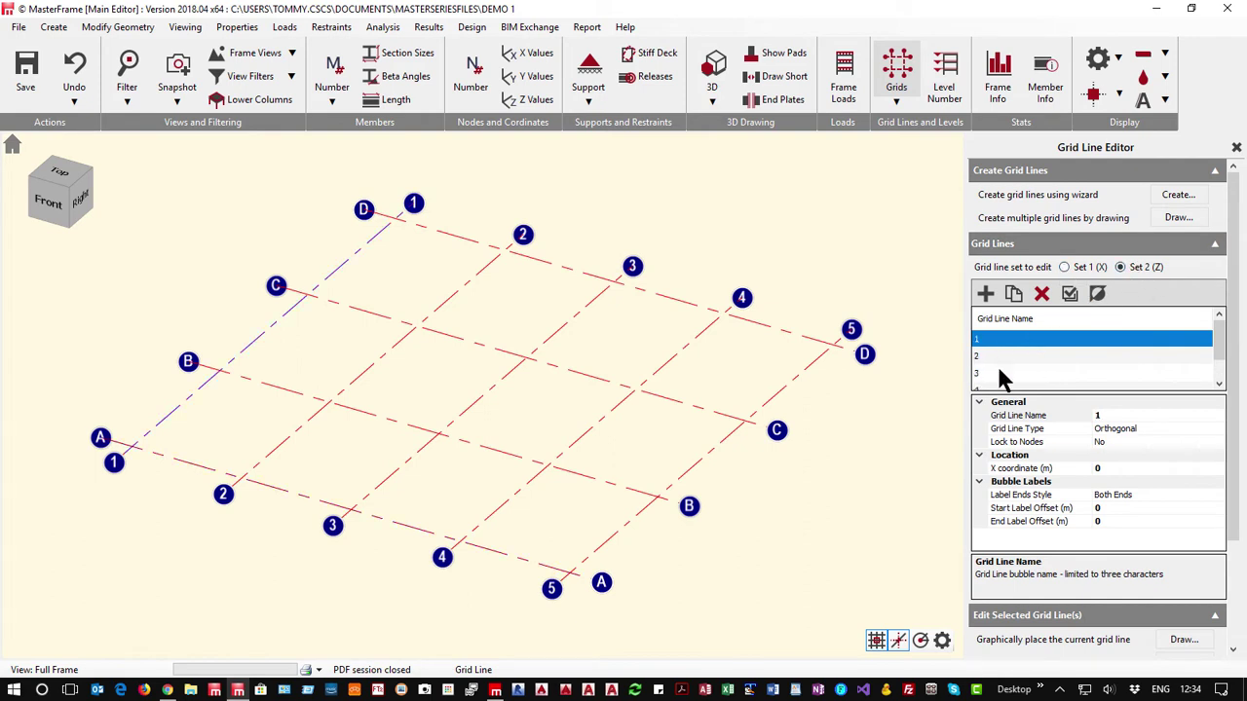
pyautogui.click(984, 295)
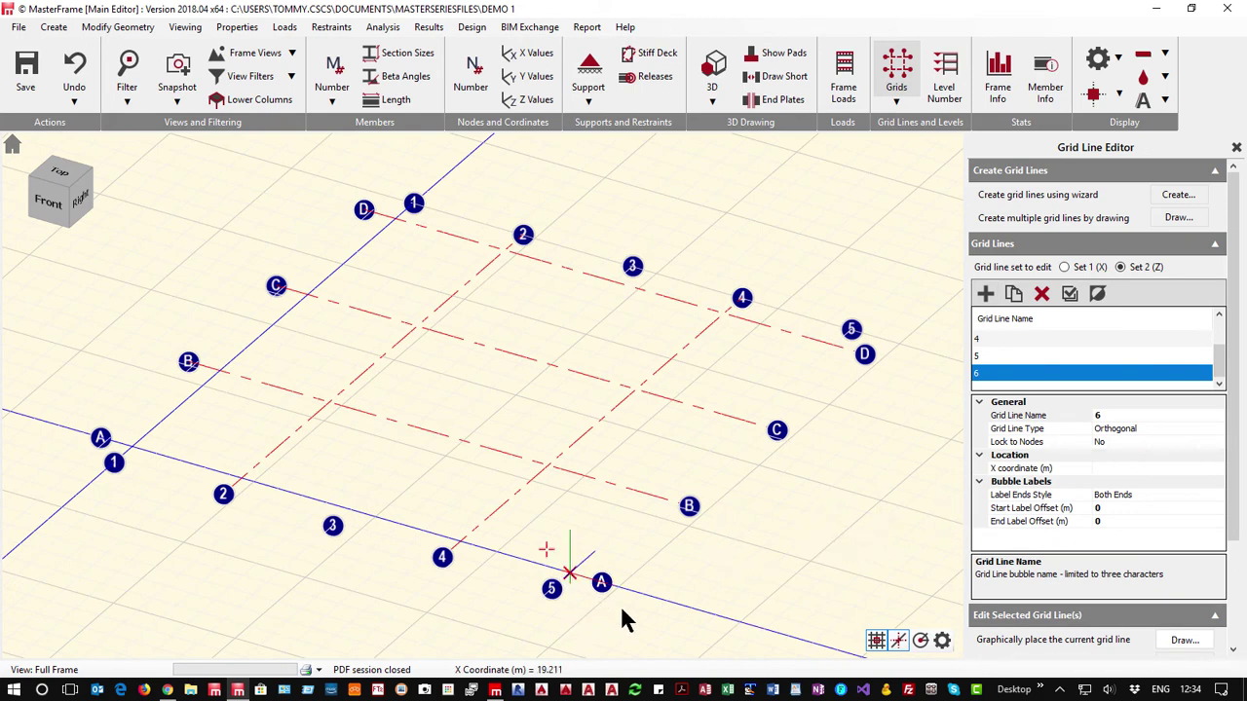
pyautogui.click(570, 574)
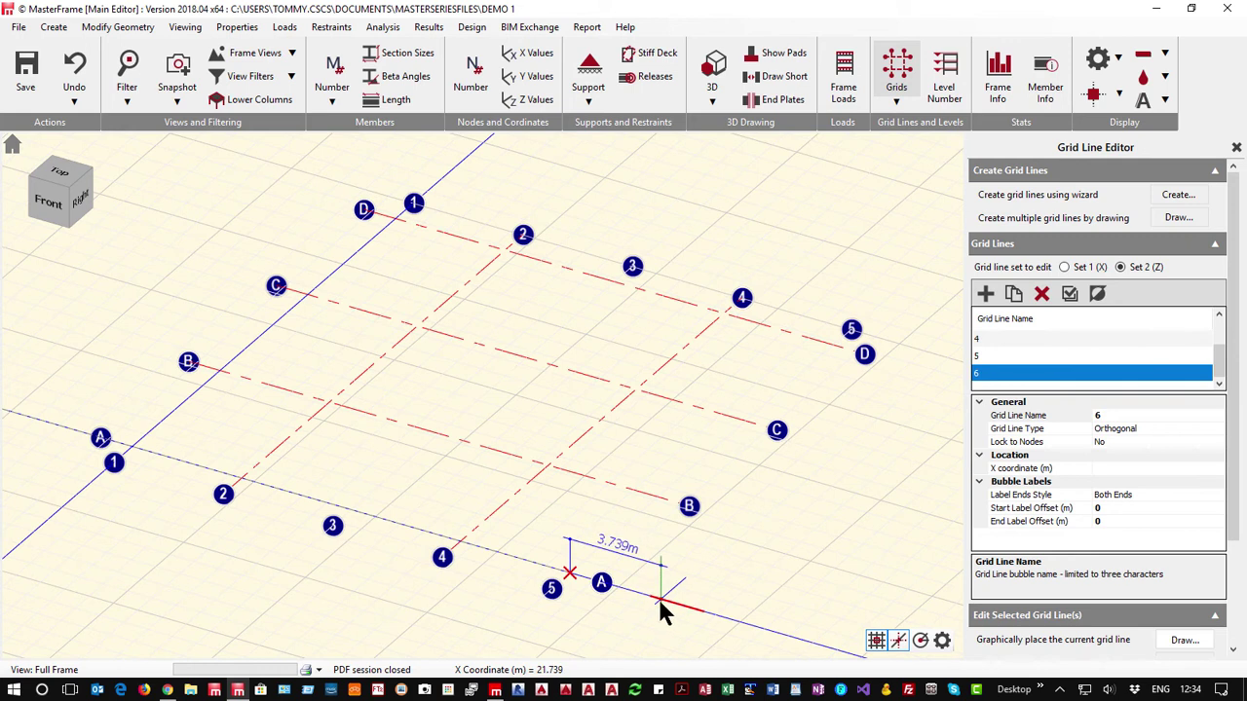
pyautogui.write('5.55')
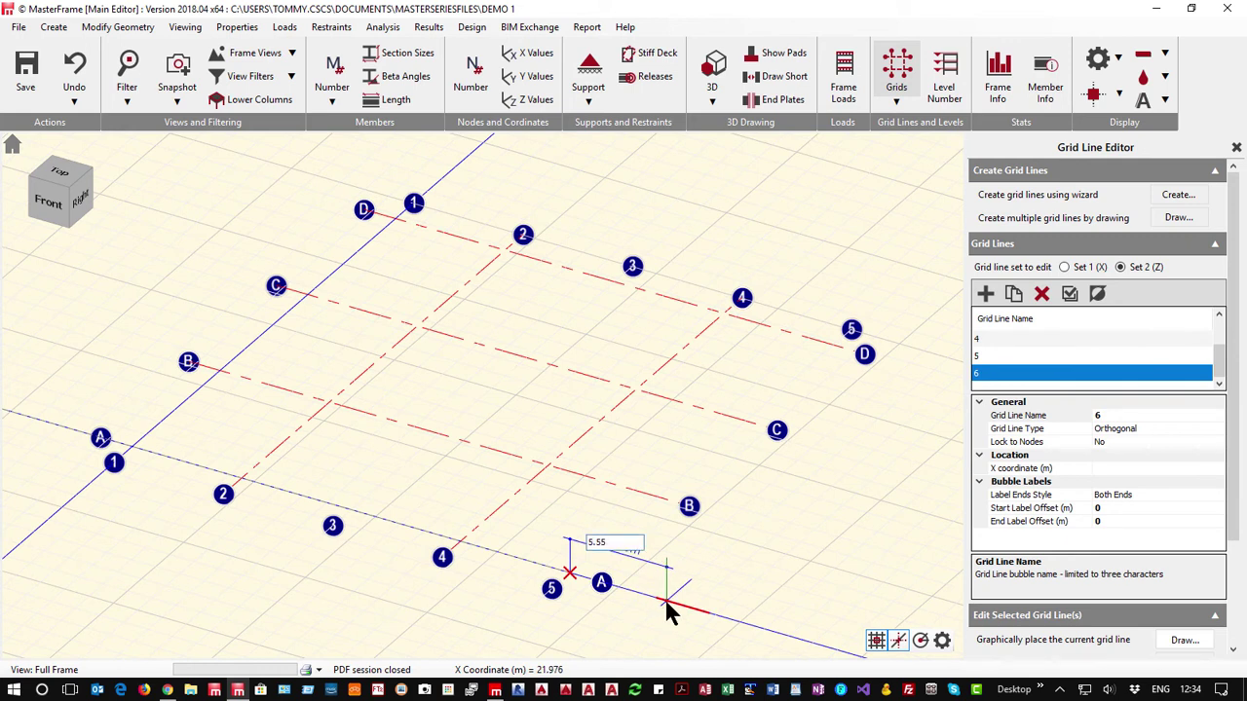
pyautogui.press('Return')
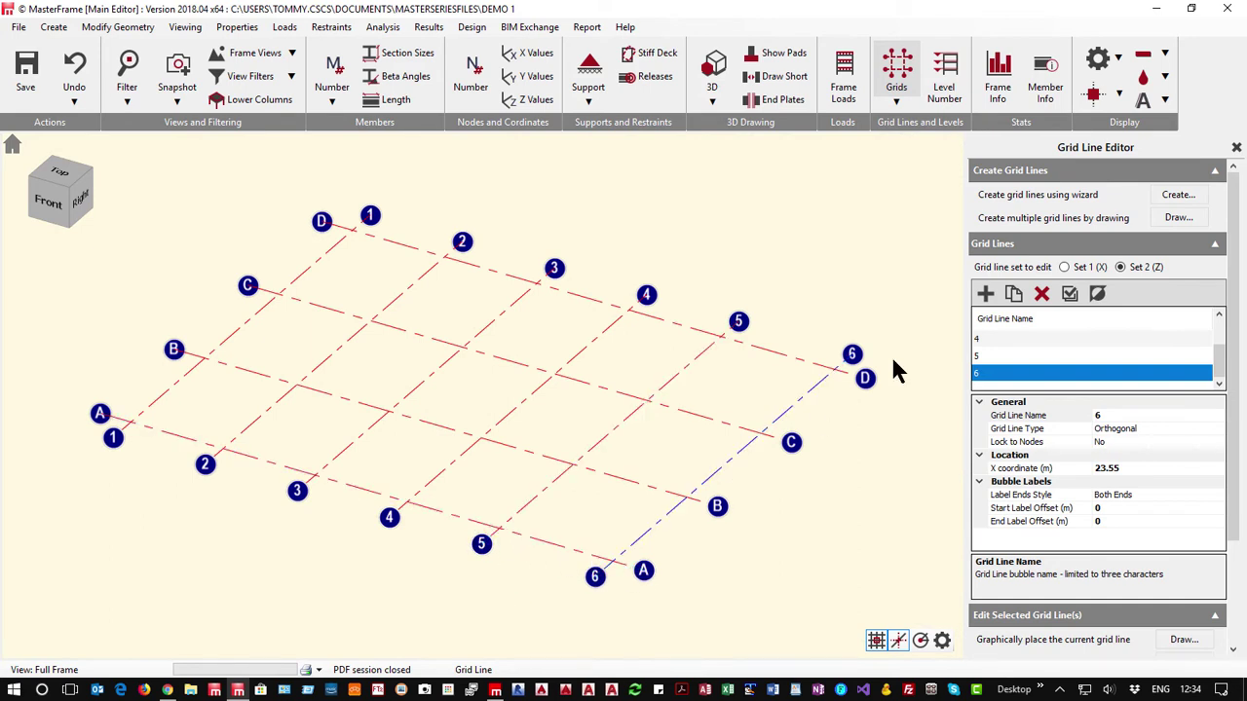
pyautogui.click(1237, 148)
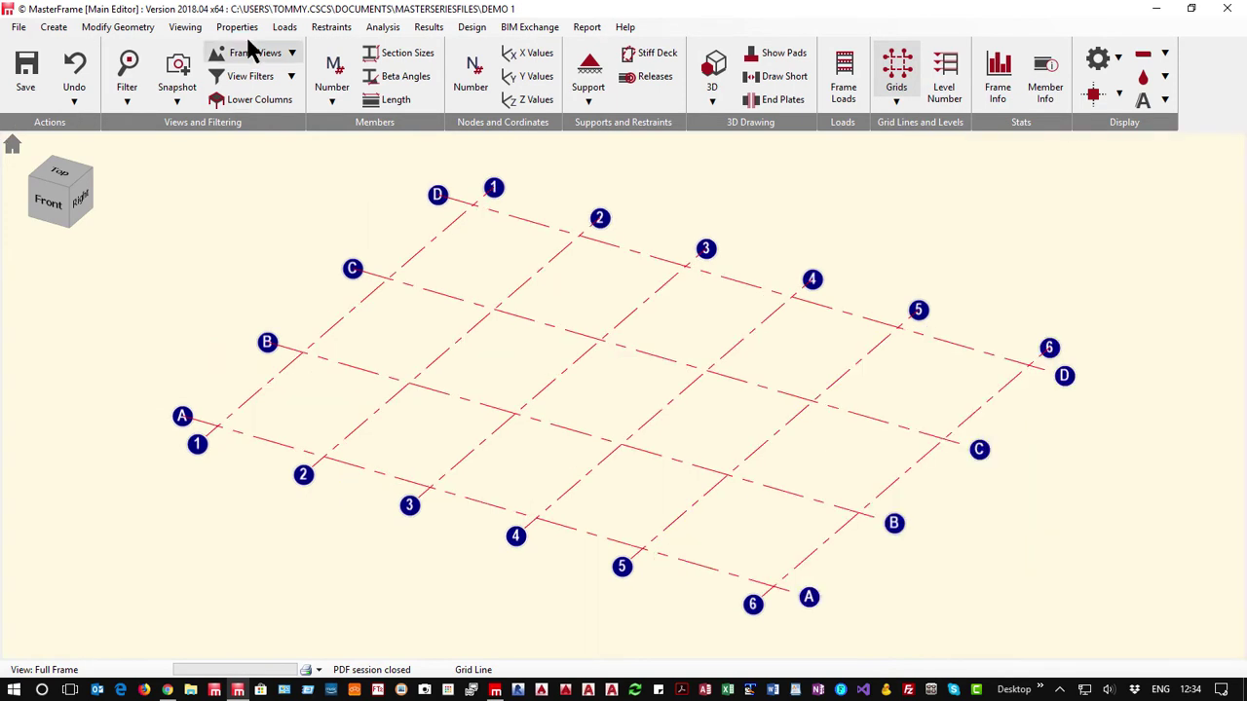
# - Set up new columns as 305x305 UC 118 sections with a height of 3.5 m, positioned above the selected point
pyautogui.click(54, 27)
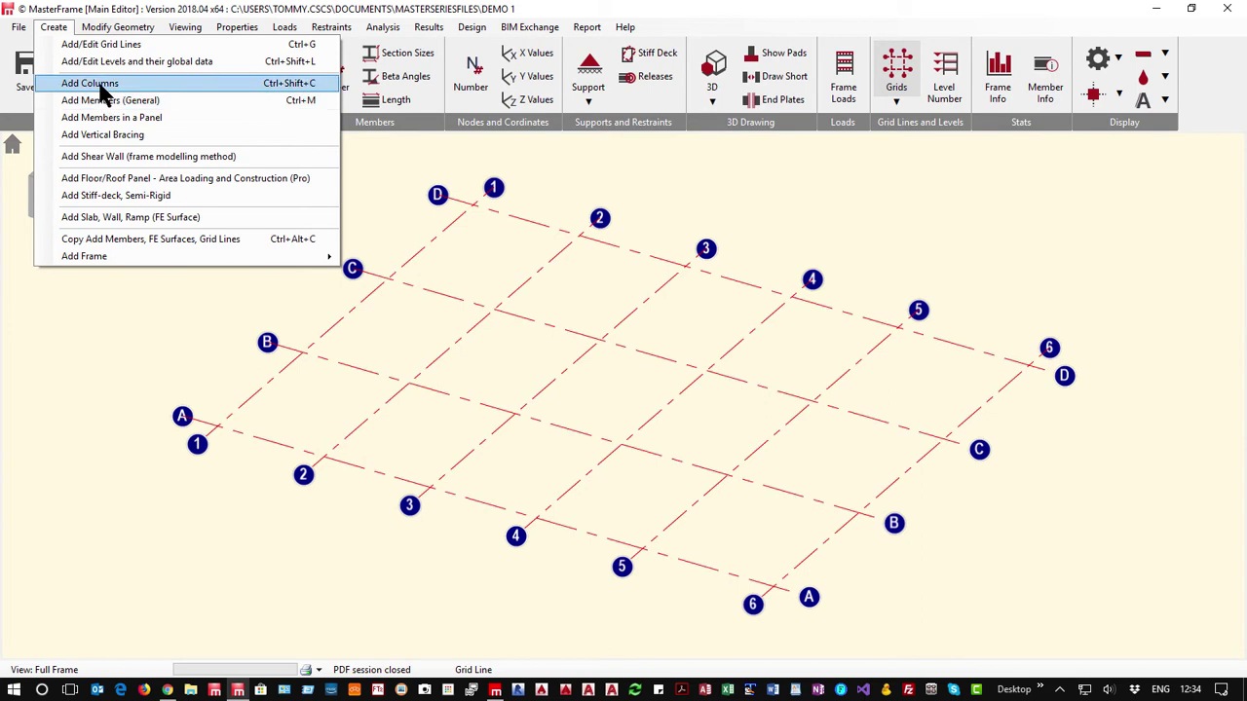
pyautogui.click(89, 84)
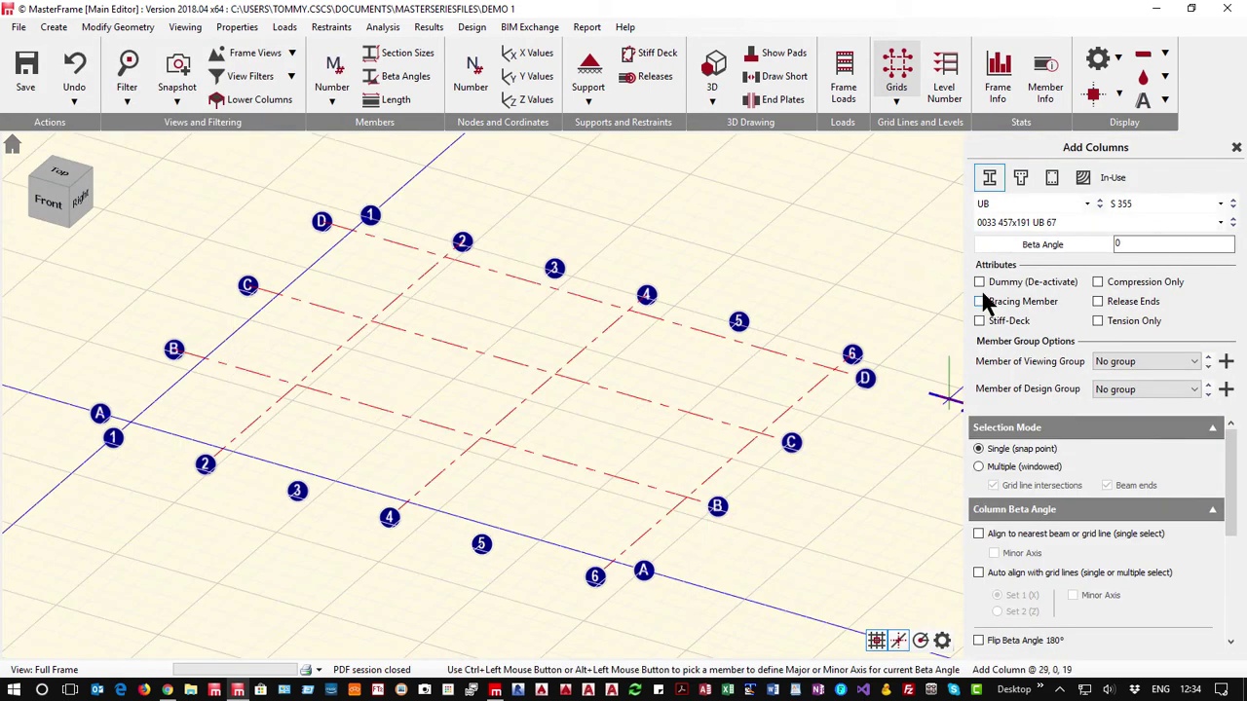
pyautogui.click(987, 203)
pyautogui.click(988, 232)
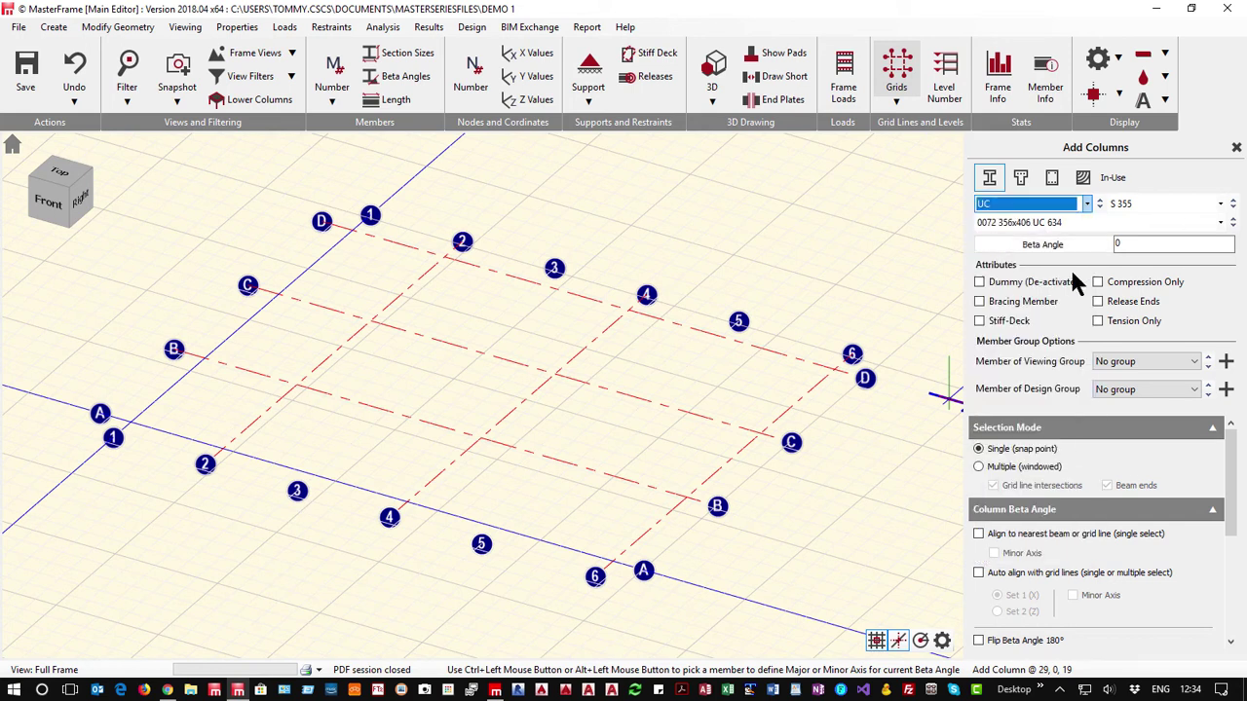
pyautogui.click(1047, 222)
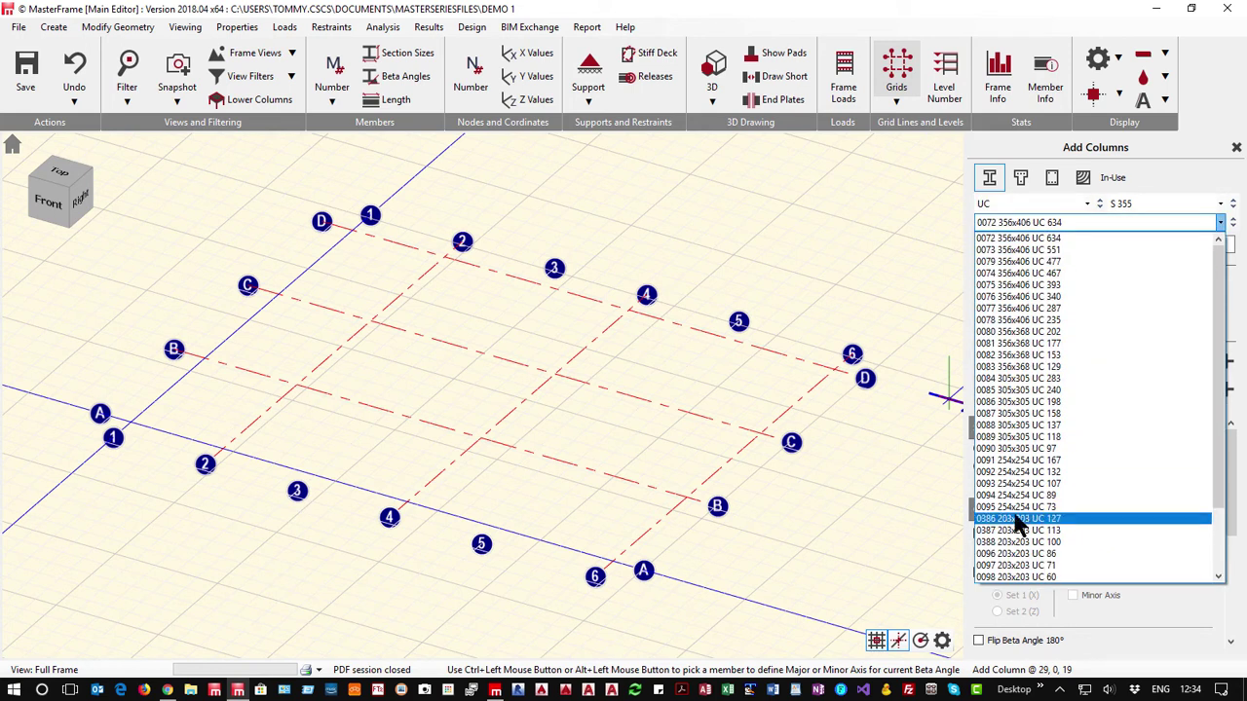
pyautogui.click(1018, 438)
pyautogui.scroll(-3, 1091, 444)
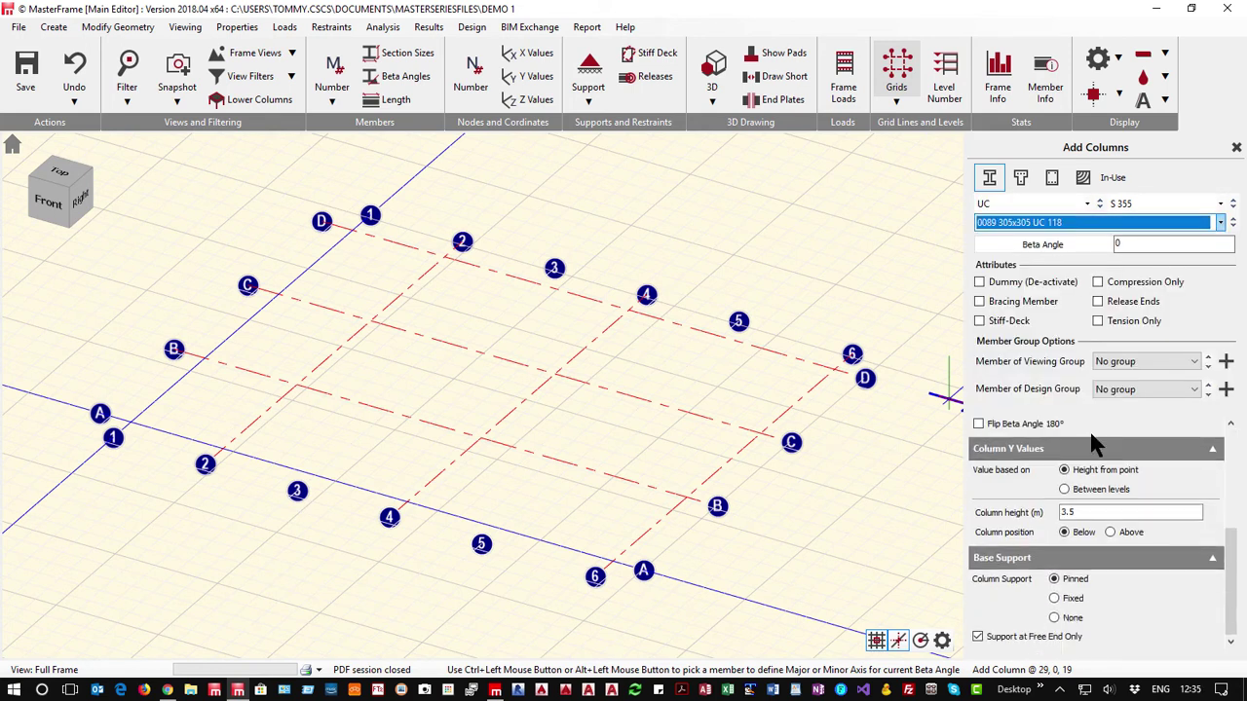
pyautogui.click(1066, 513)
pyautogui.write('3.5')
pyautogui.click(1111, 532)
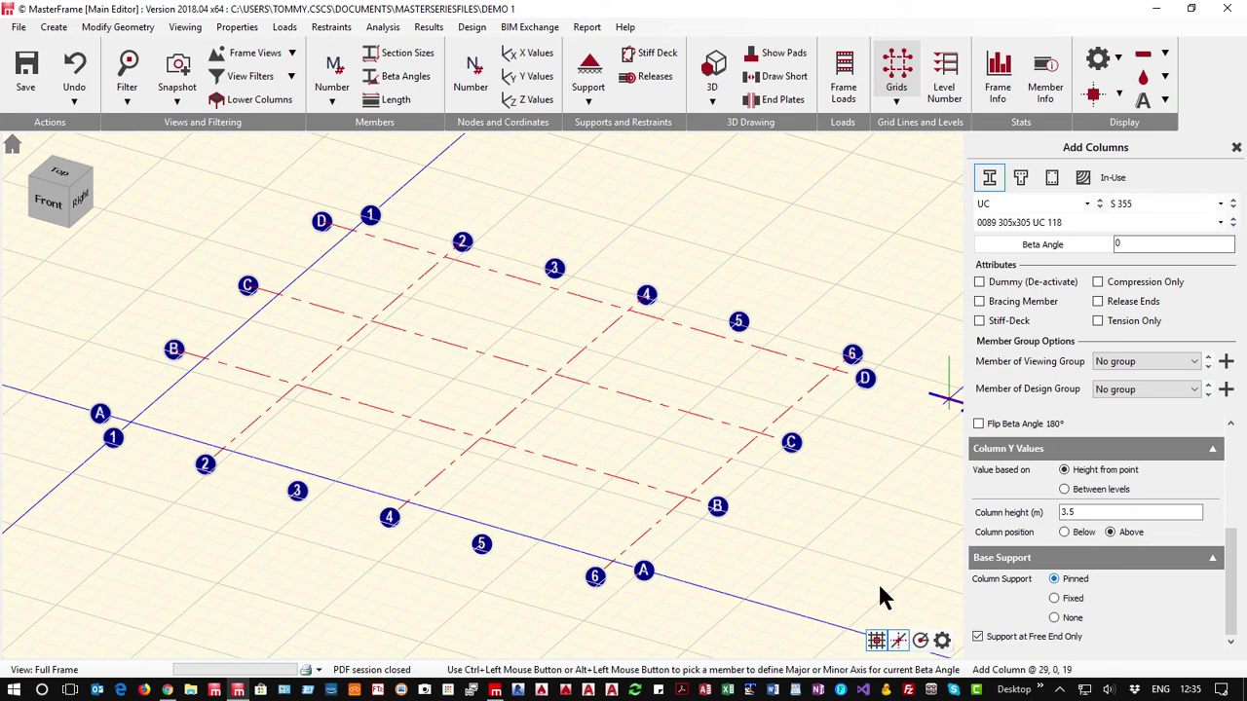
# - Place columns at grid intersections A1, A2, A4 and B4, and one on grid line C between lines 3 and 4
pyautogui.click(130, 422)
pyautogui.click(222, 450)
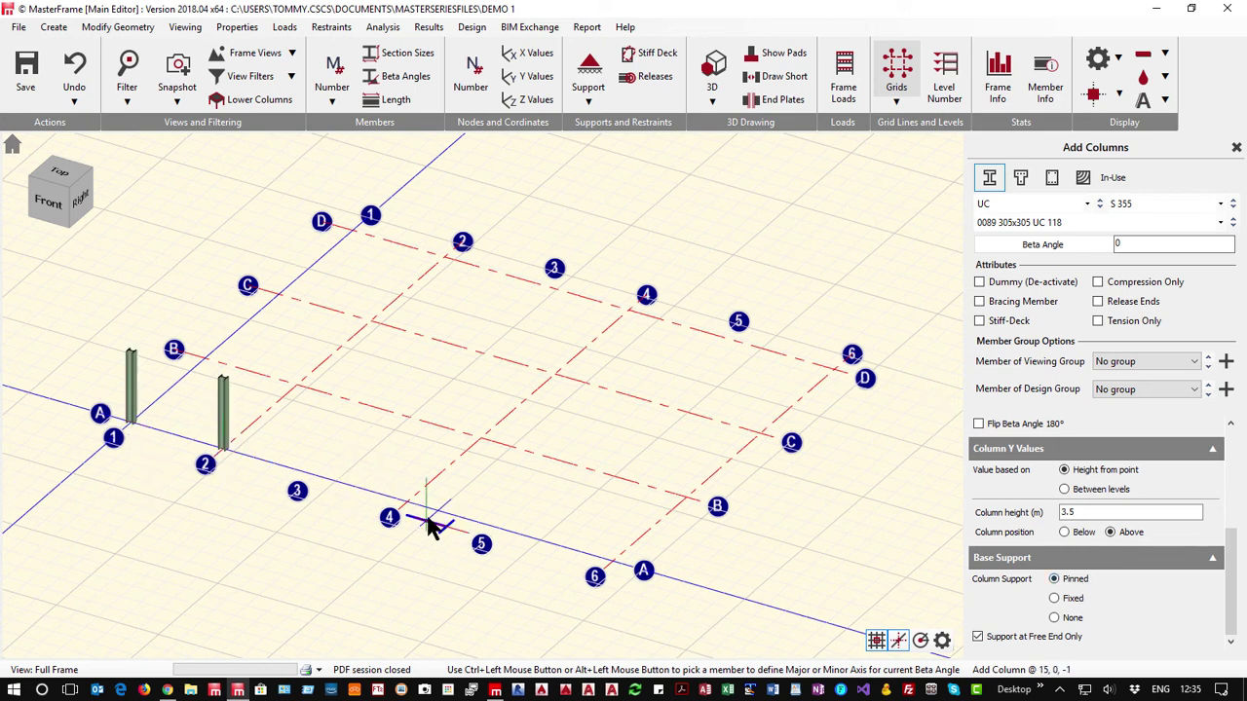
pyautogui.click(407, 505)
pyautogui.click(478, 441)
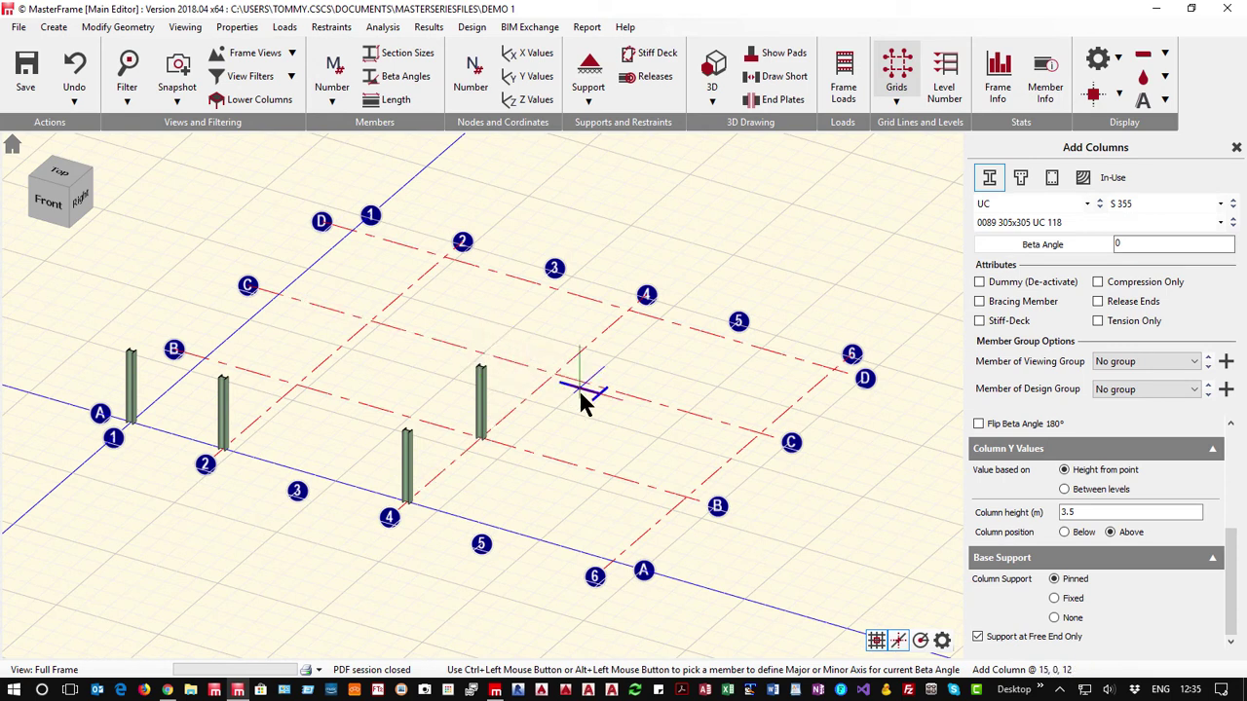
pyautogui.click(521, 369)
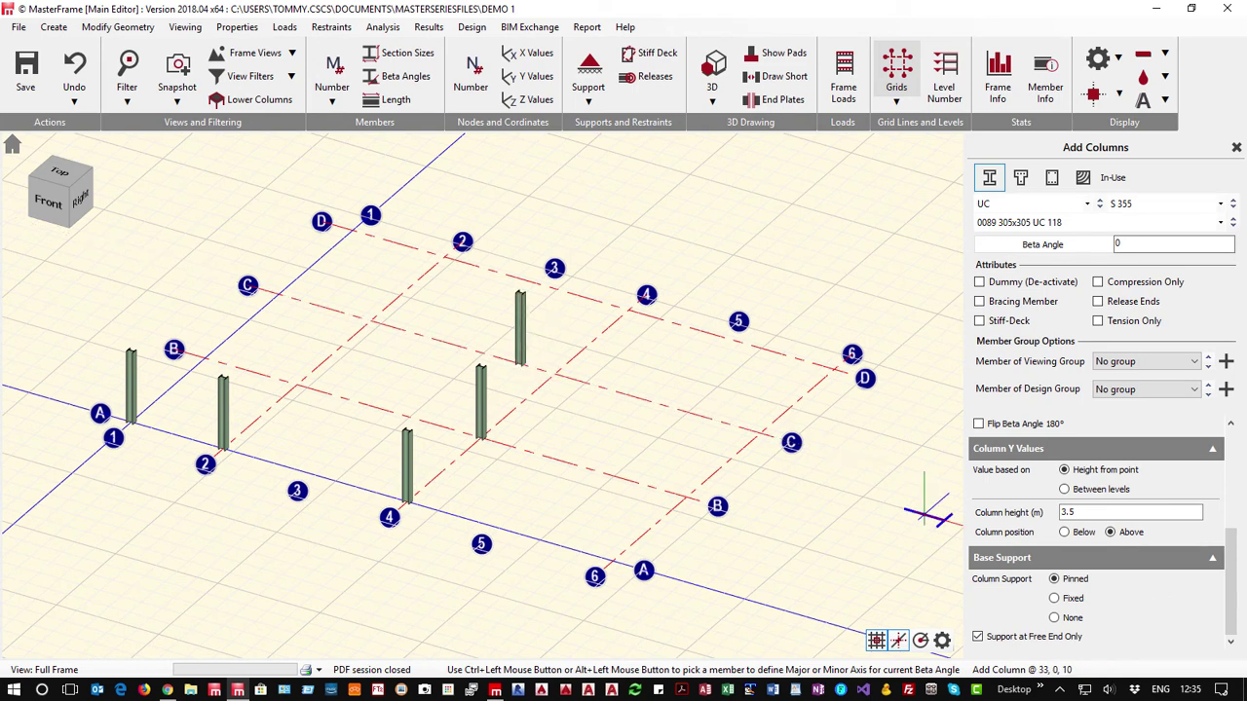
# - Exit MasterFrame and save the Demo 1 frame data file
pyautogui.click(1227, 8)
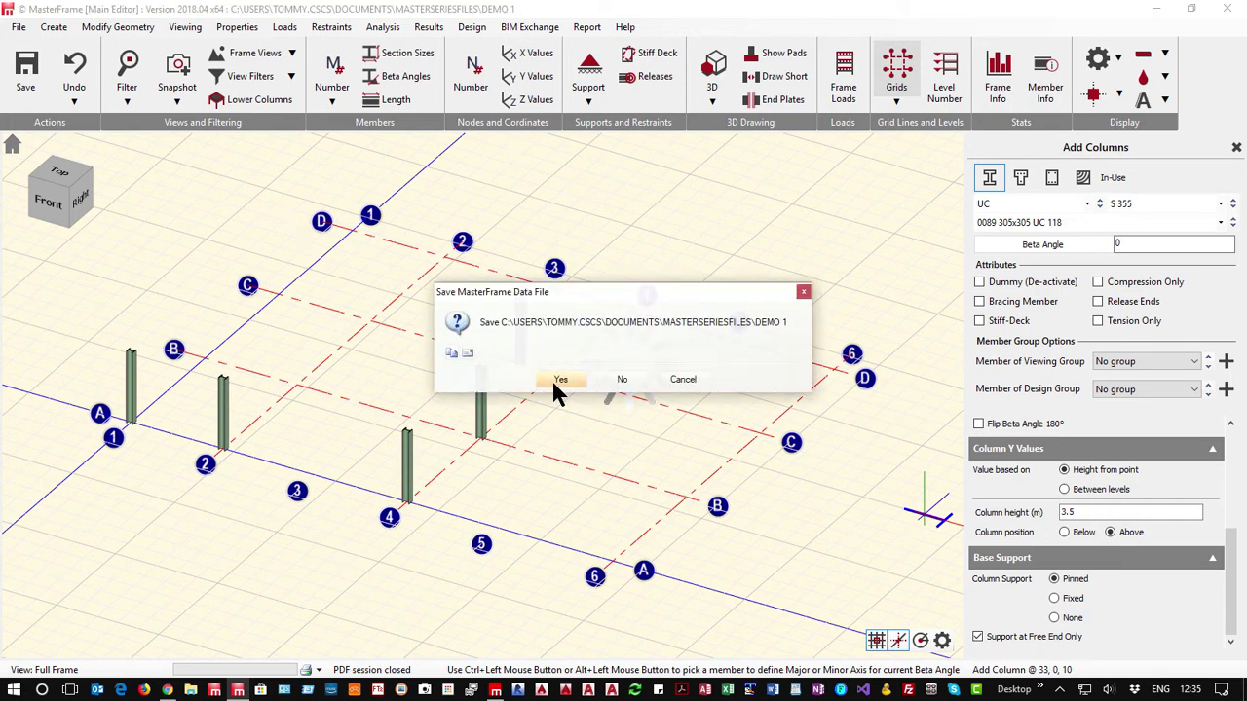
pyautogui.click(552, 384)
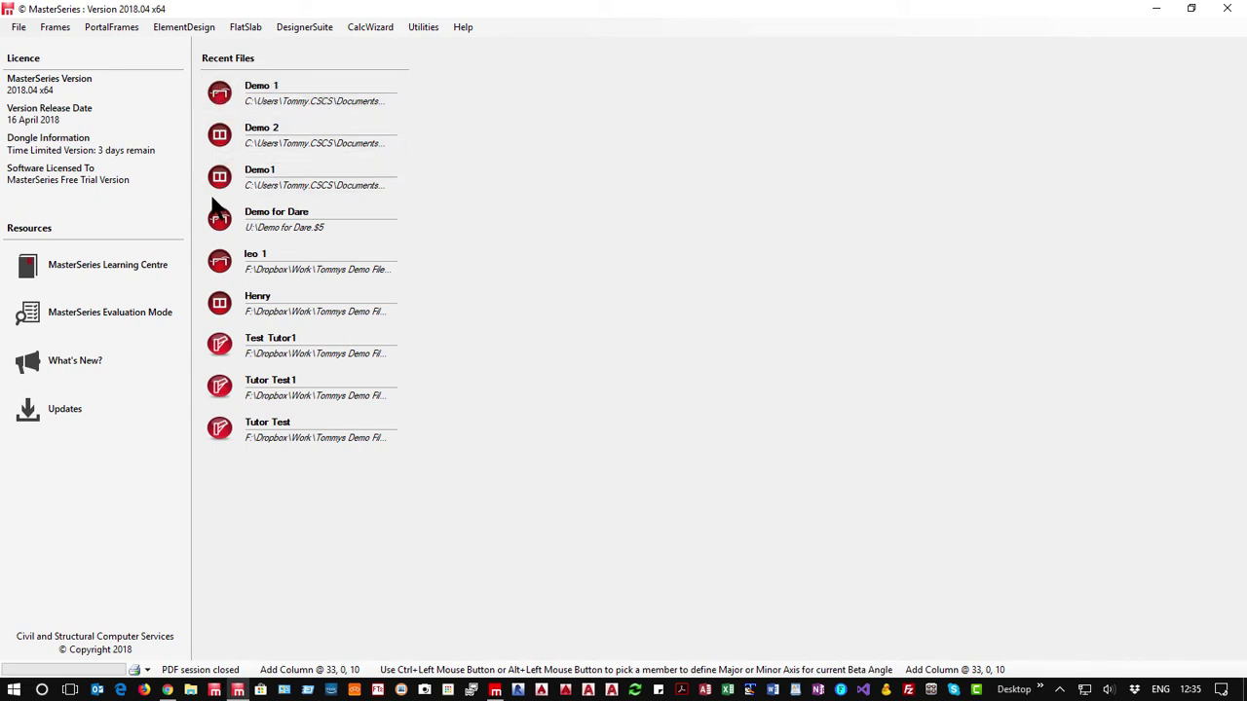
# - Reopen the Demo1 masonry design from the recent files to view it, and end the masonry session
pyautogui.click(315, 185)
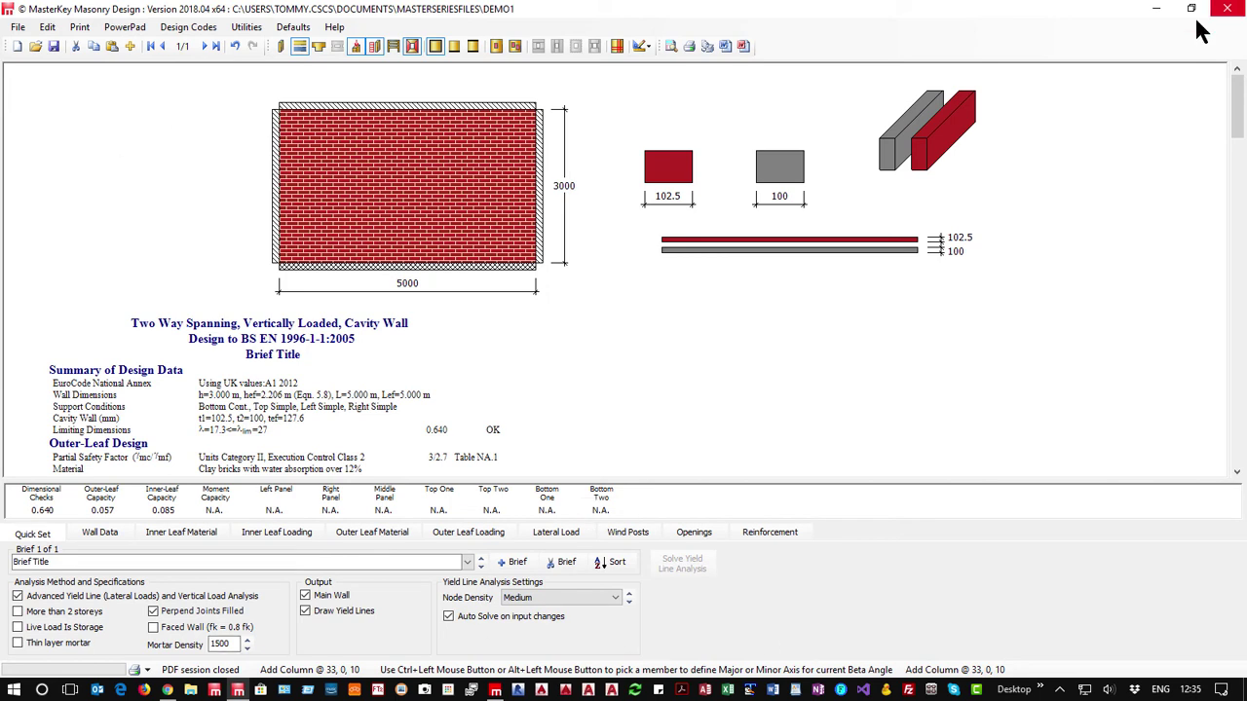
pyautogui.click(1227, 10)
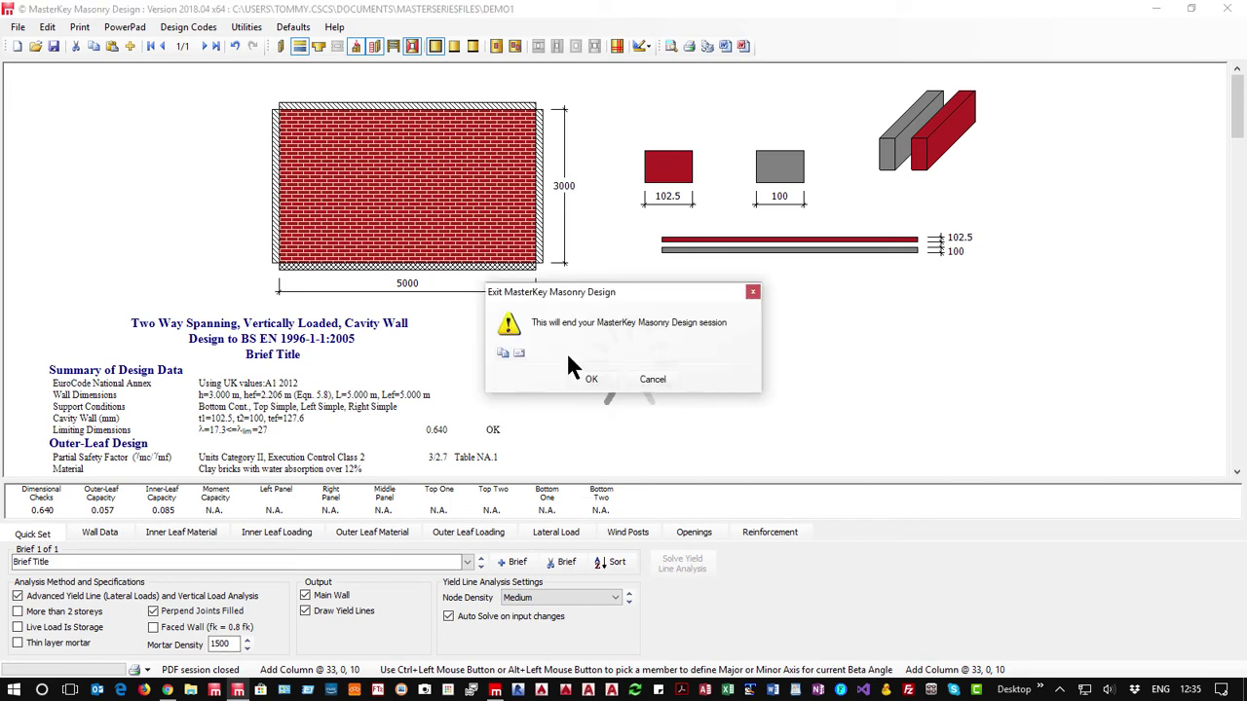
pyautogui.click(590, 376)
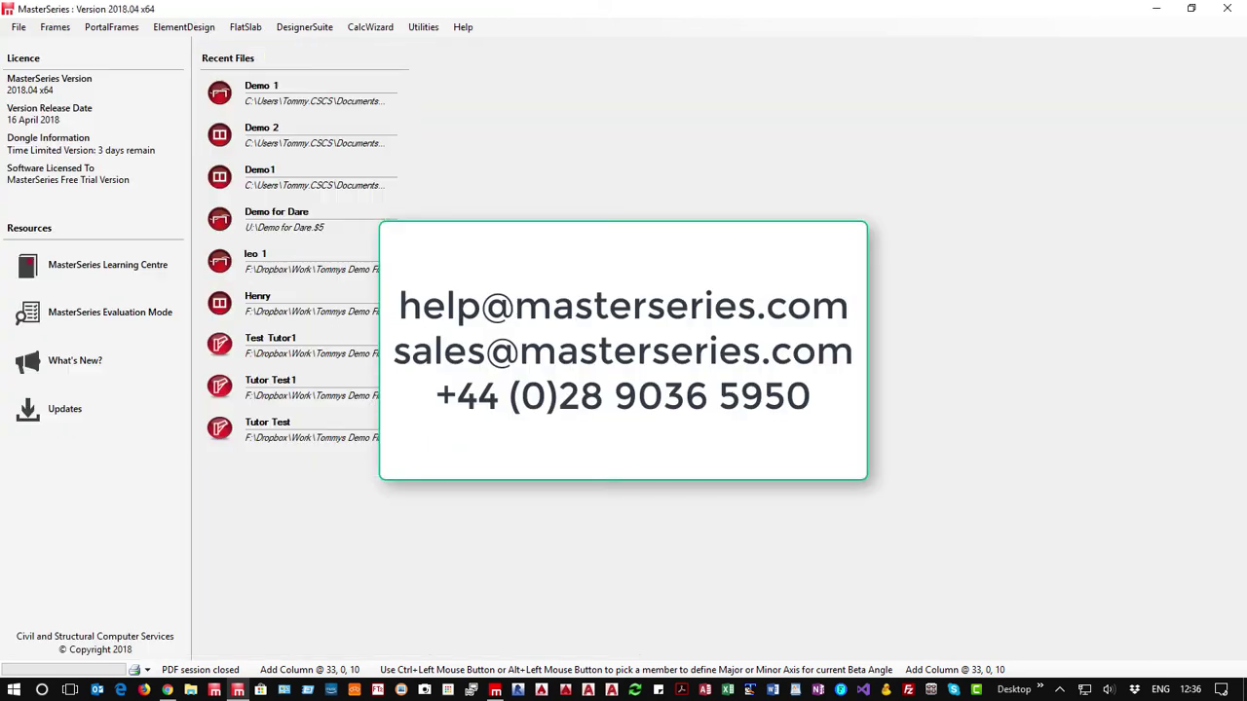